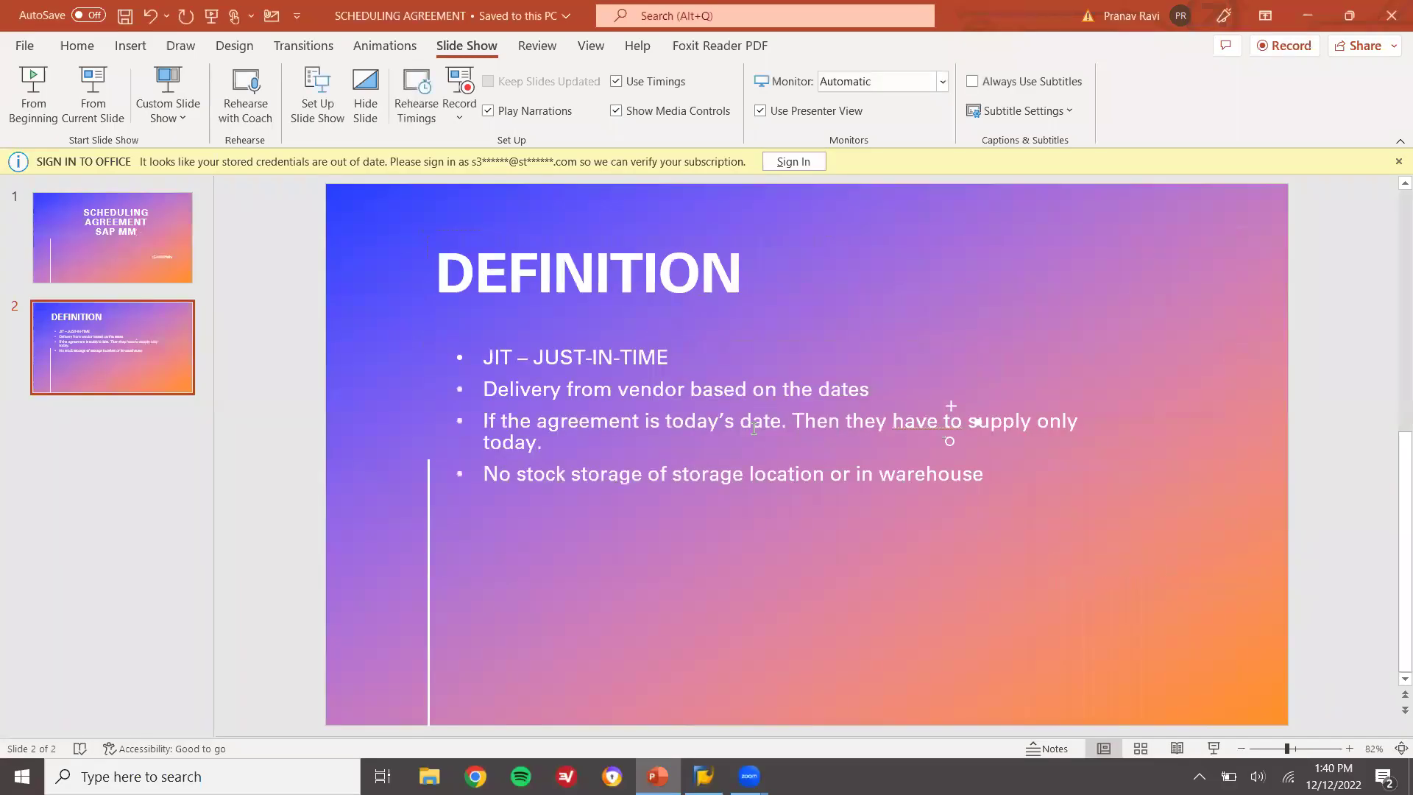
Log on to the SAP LEARN system, dismissing the unknown hostname error.
{"action": "left_click", "coordinate": [704, 775]}
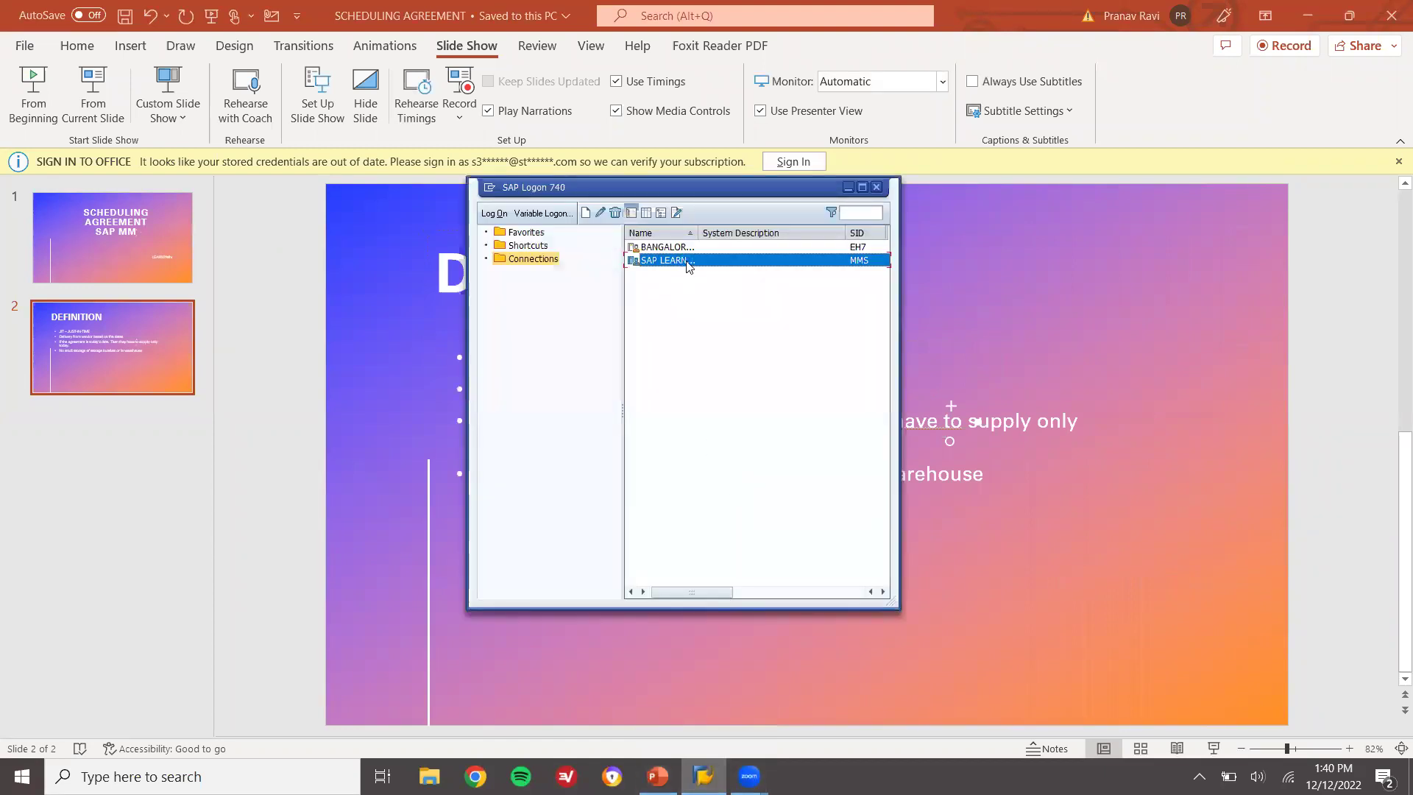
{"action": "double_click", "coordinate": [688, 262]}
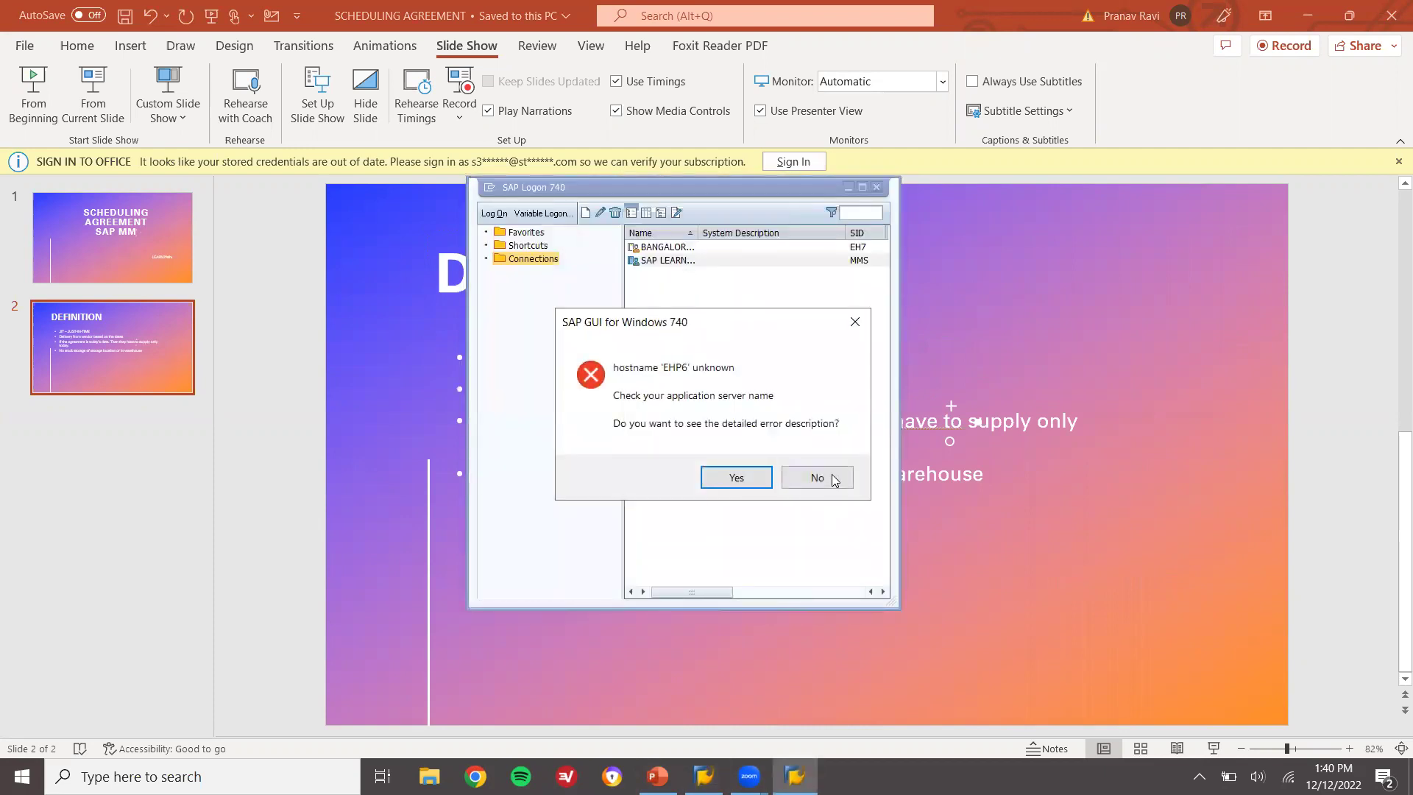
{"action": "left_click", "coordinate": [817, 478]}
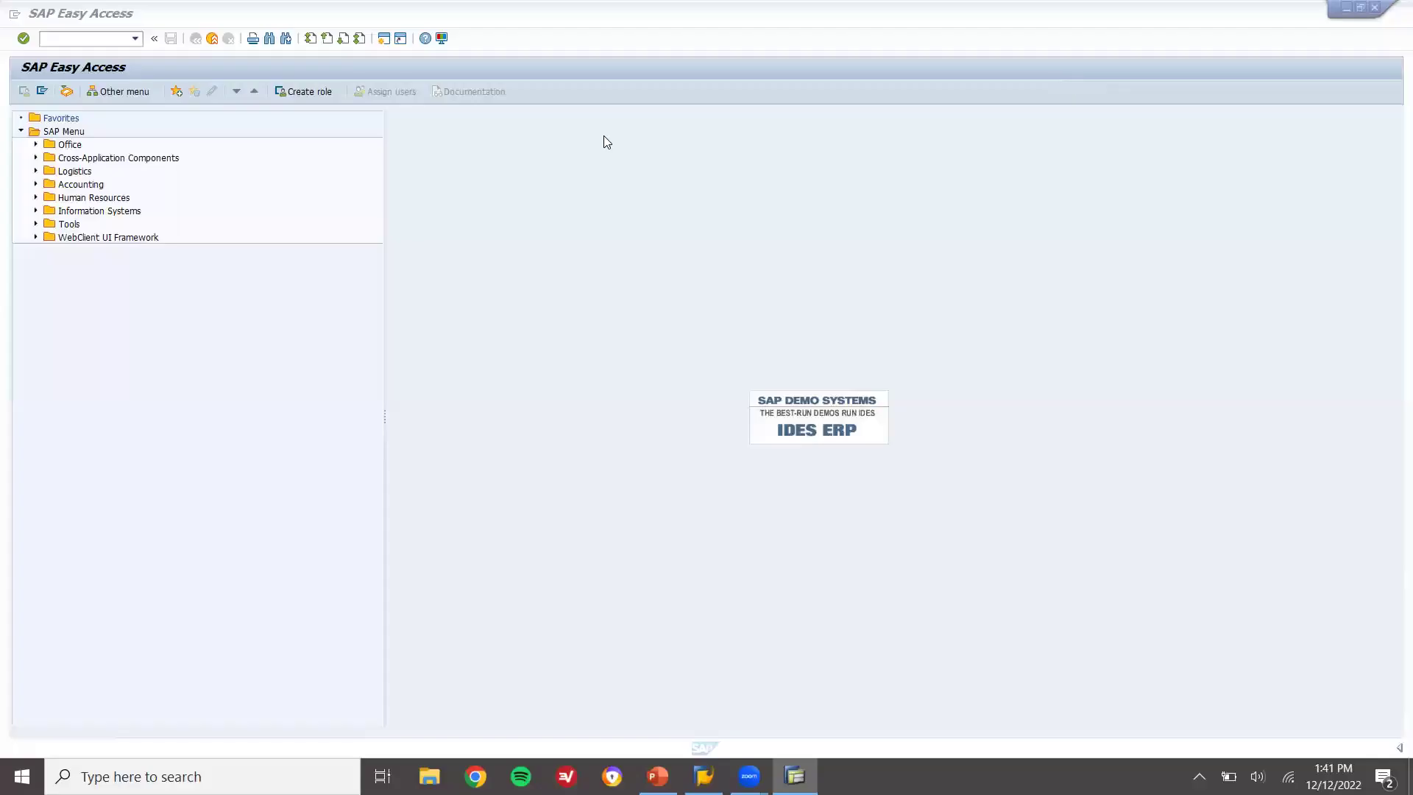
Run transaction ME31L to create a scheduling agreement.
{"action": "left_click", "coordinate": [103, 36]}
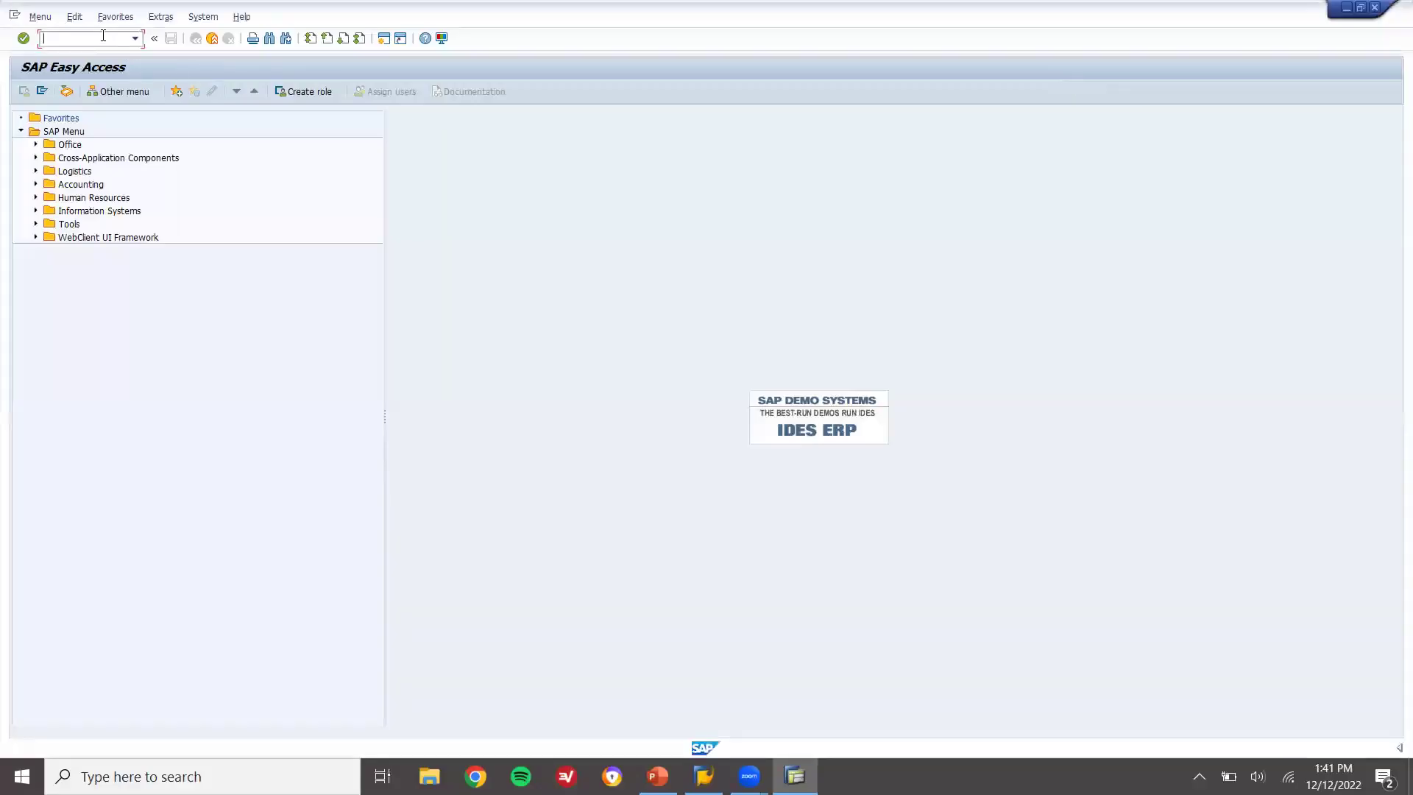
{"action": "type", "text": "ME31L"}
{"action": "key", "text": "Return"}
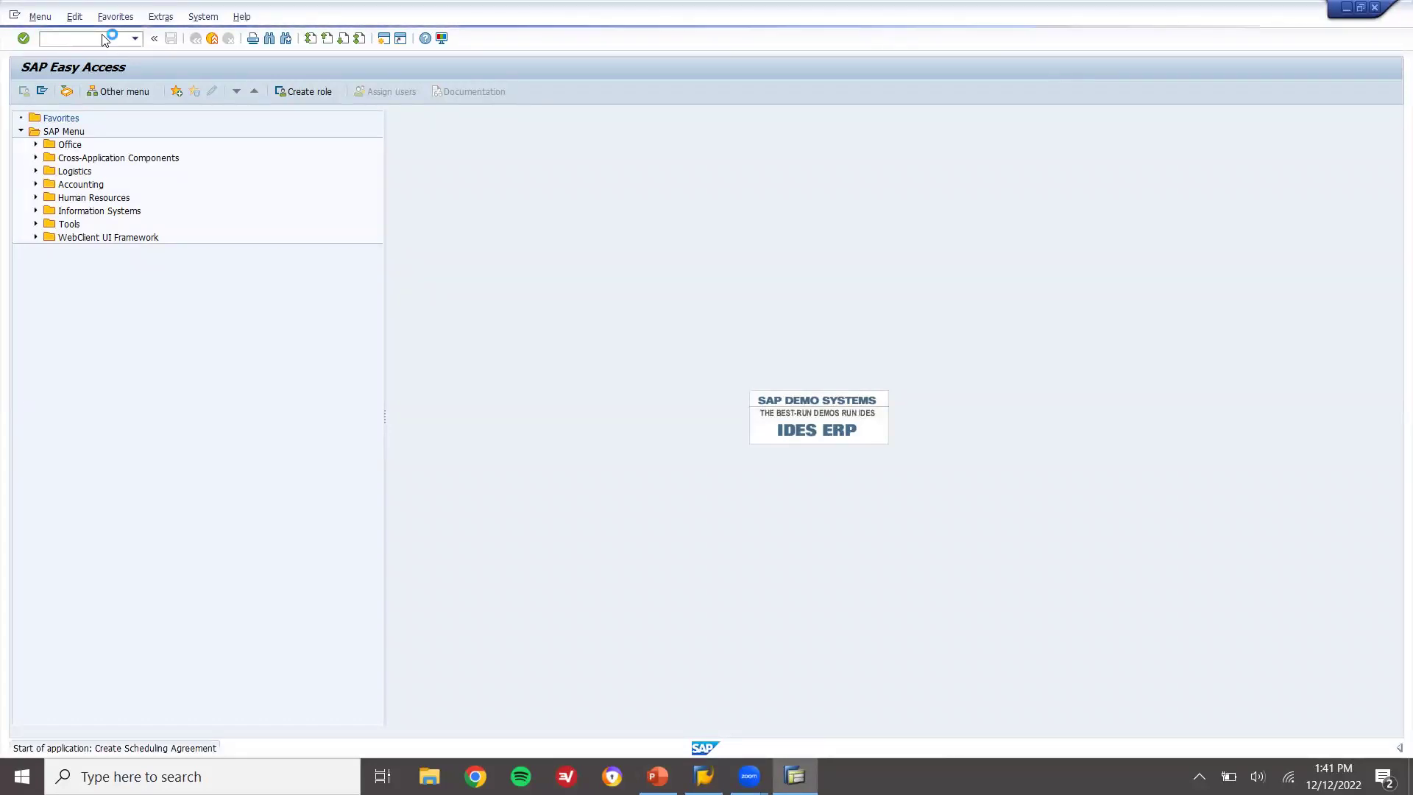
Enter vendor 7001195, agreement type LP, purchasing org 1111 and purchasing group 000.
{"action": "type", "text": "7001195"}
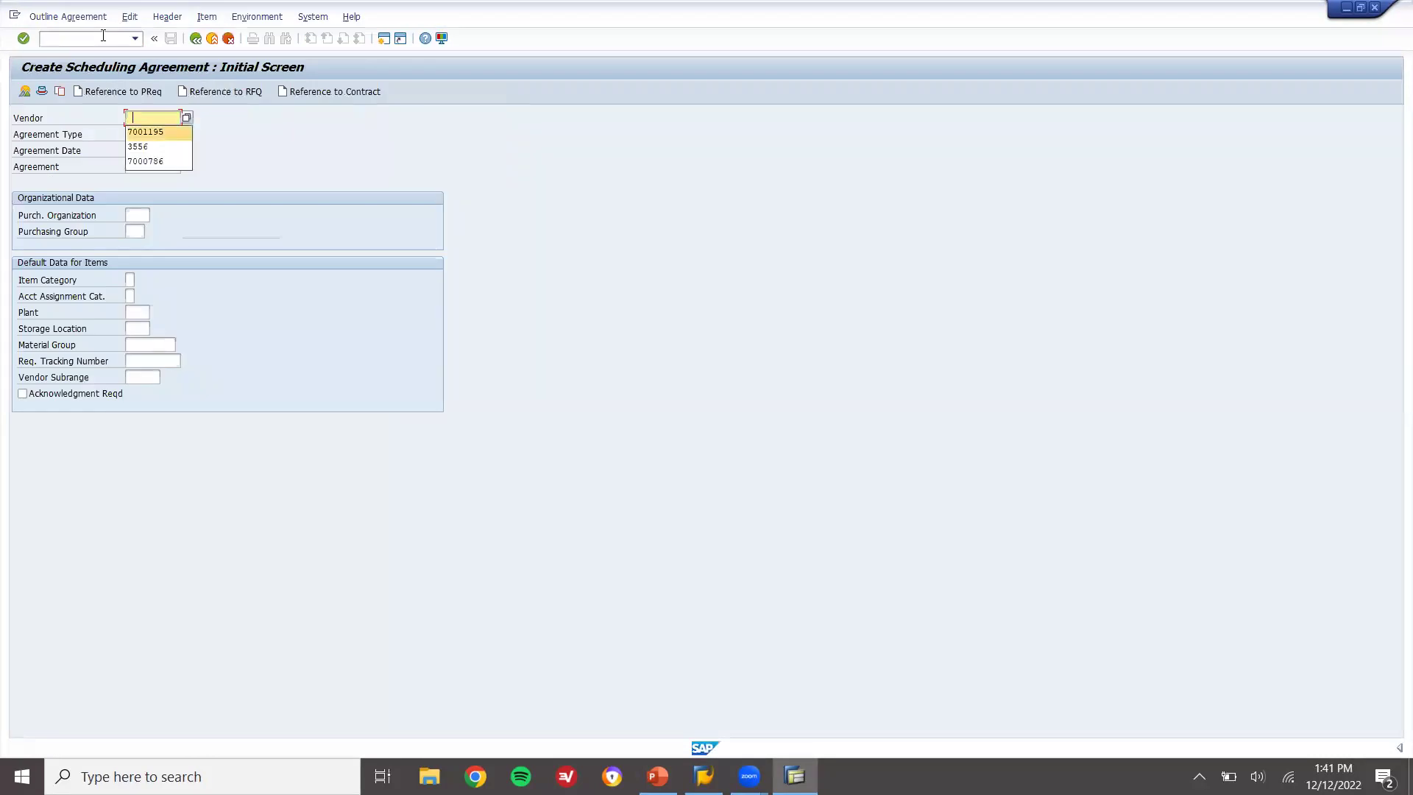
{"action": "key", "text": "Tab"}
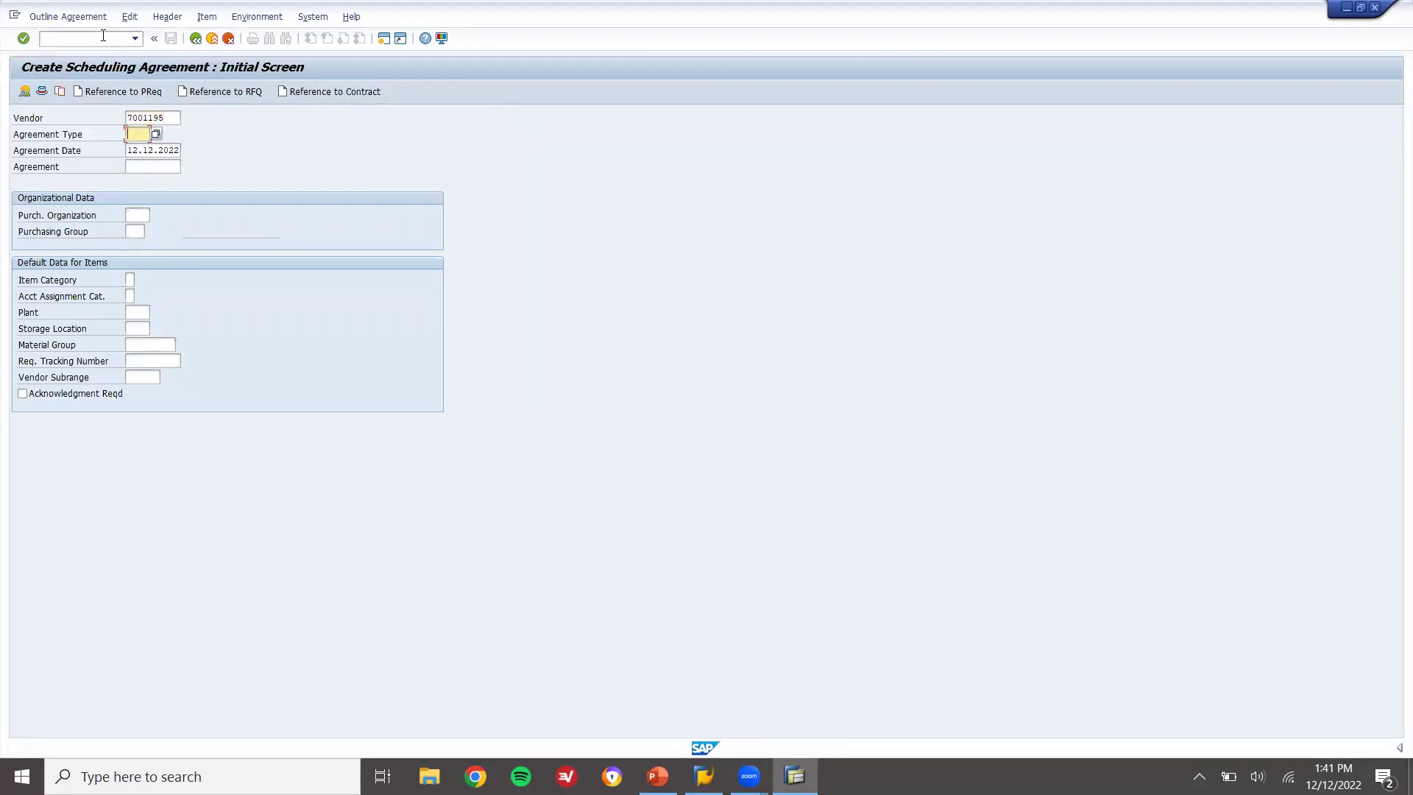
{"action": "type", "text": "LP"}
{"action": "left_click", "coordinate": [142, 216]}
{"action": "type", "text": "1111"}
{"action": "key", "text": "Tab"}
{"action": "type", "text": "000"}
{"action": "key", "text": "Return"}
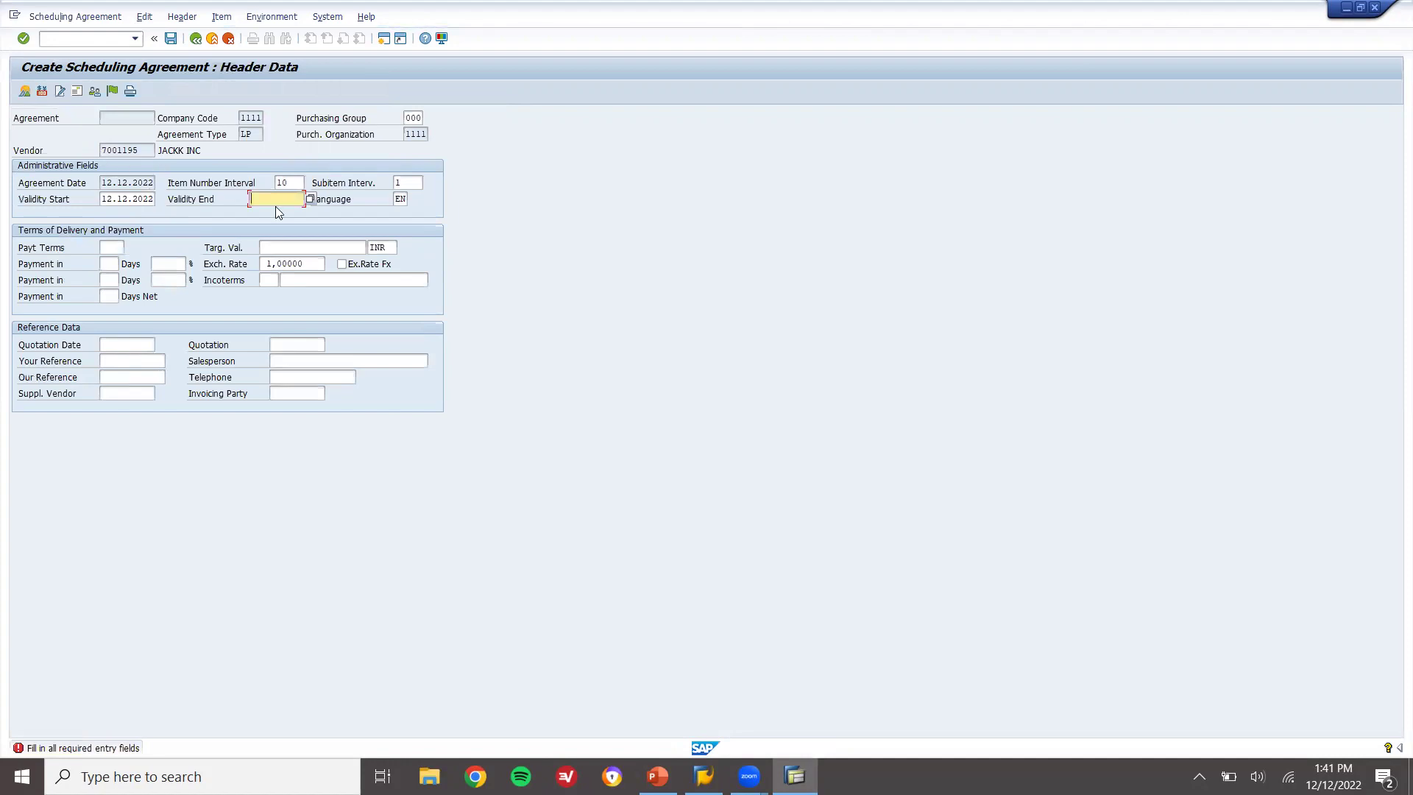
Set the validity end date to 15.12.2022 and proceed to the item overview.
{"action": "left_click", "coordinate": [310, 199]}
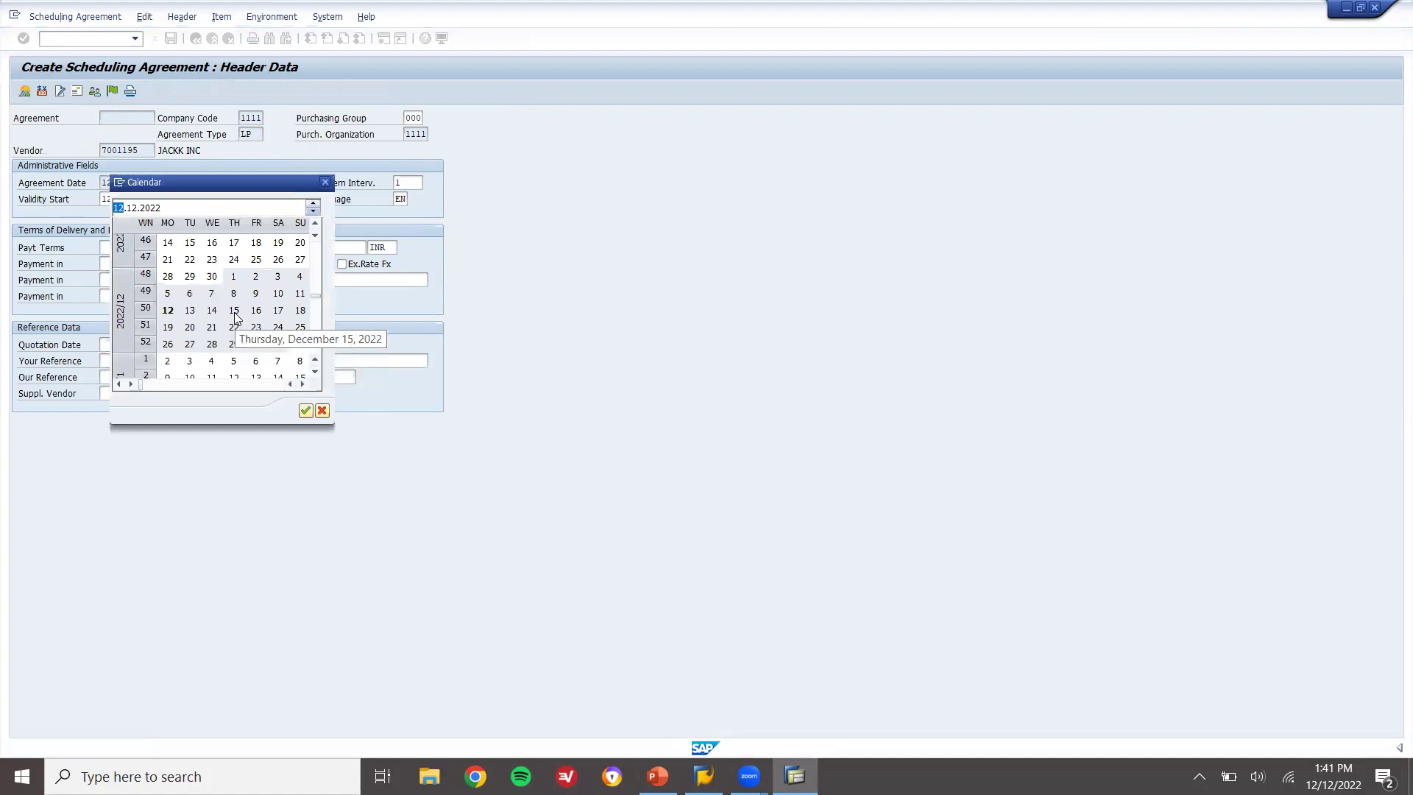
{"action": "double_click", "coordinate": [234, 309]}
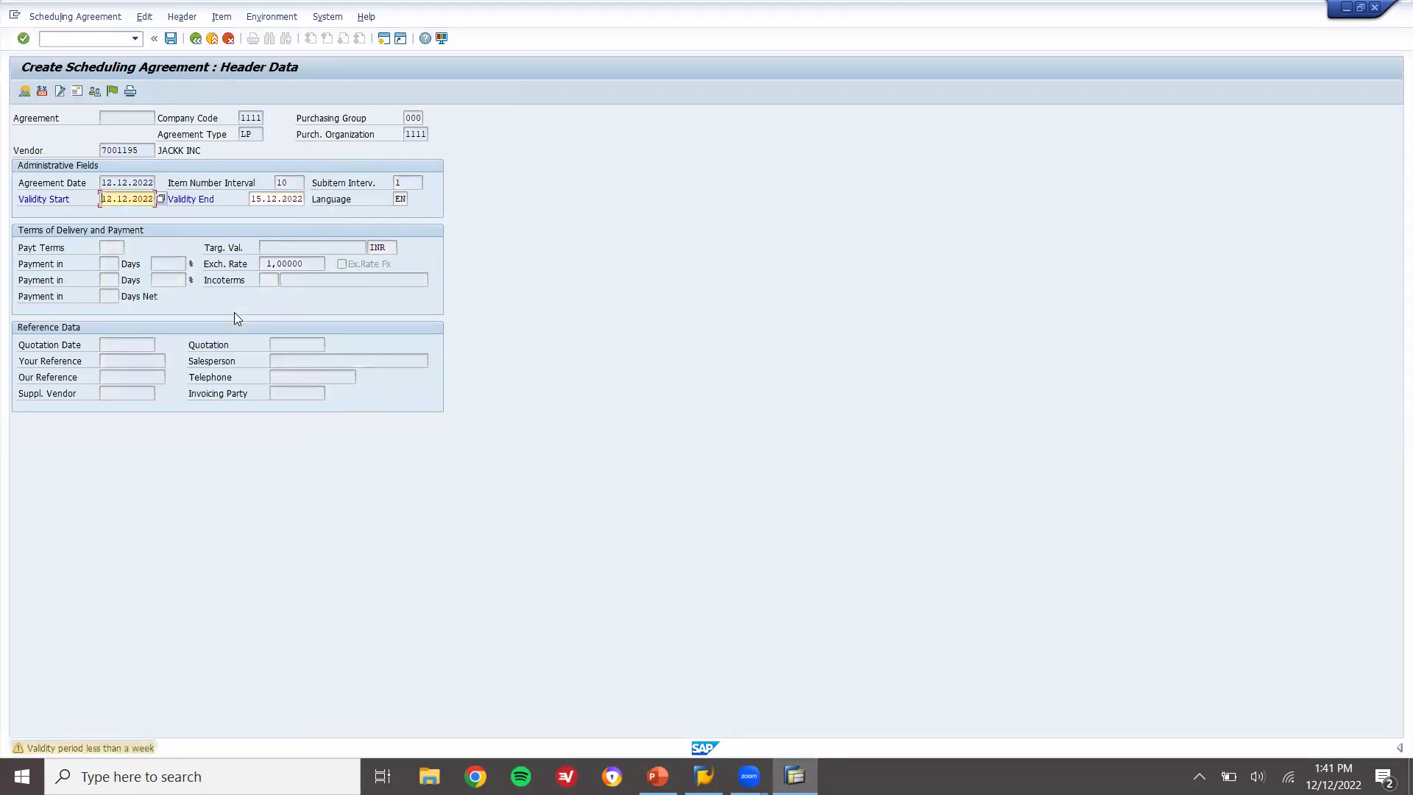
{"action": "key", "text": "Return"}
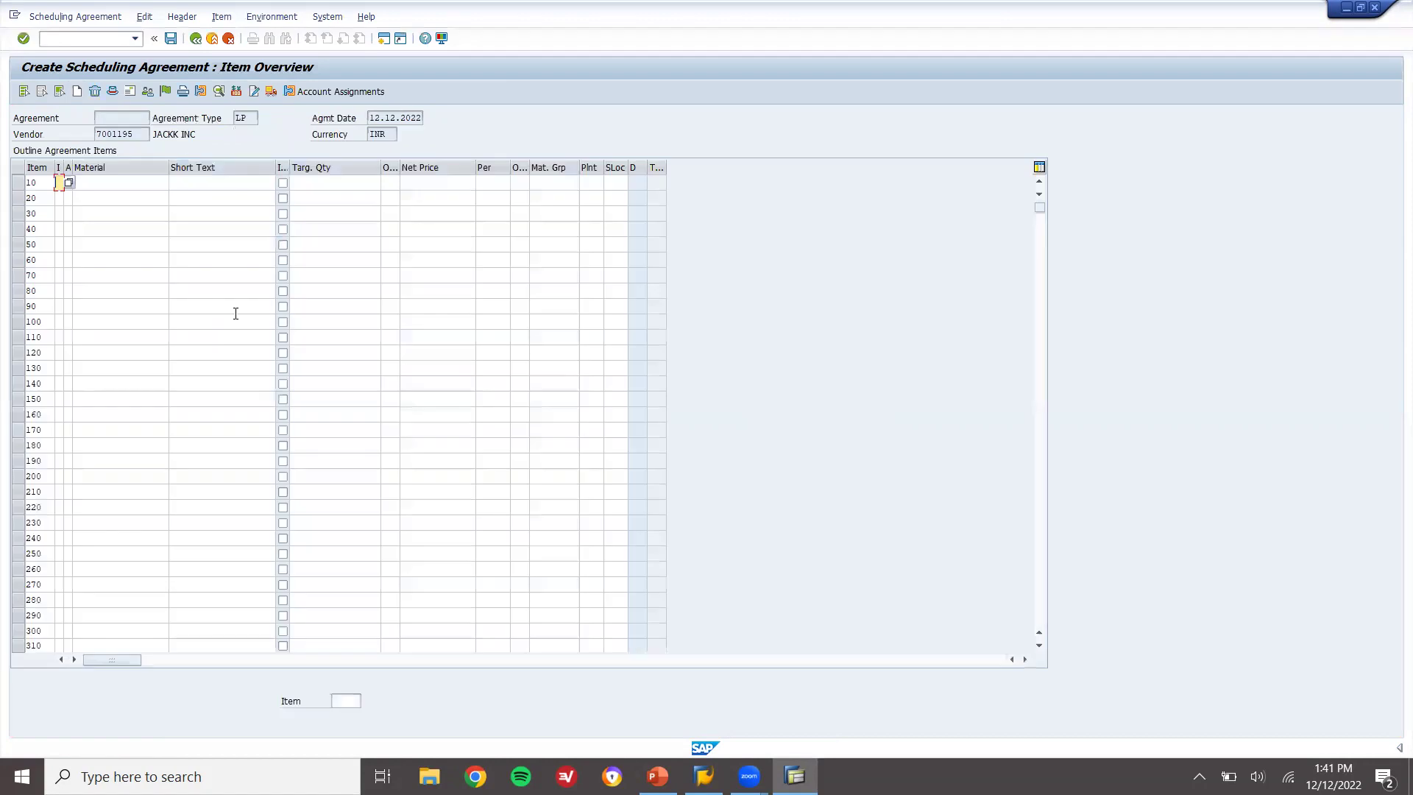
Enter item 10: material 7047, plant 1111, storage location 1111, target quantity 10, net price 150.
{"action": "left_click", "coordinate": [102, 181]}
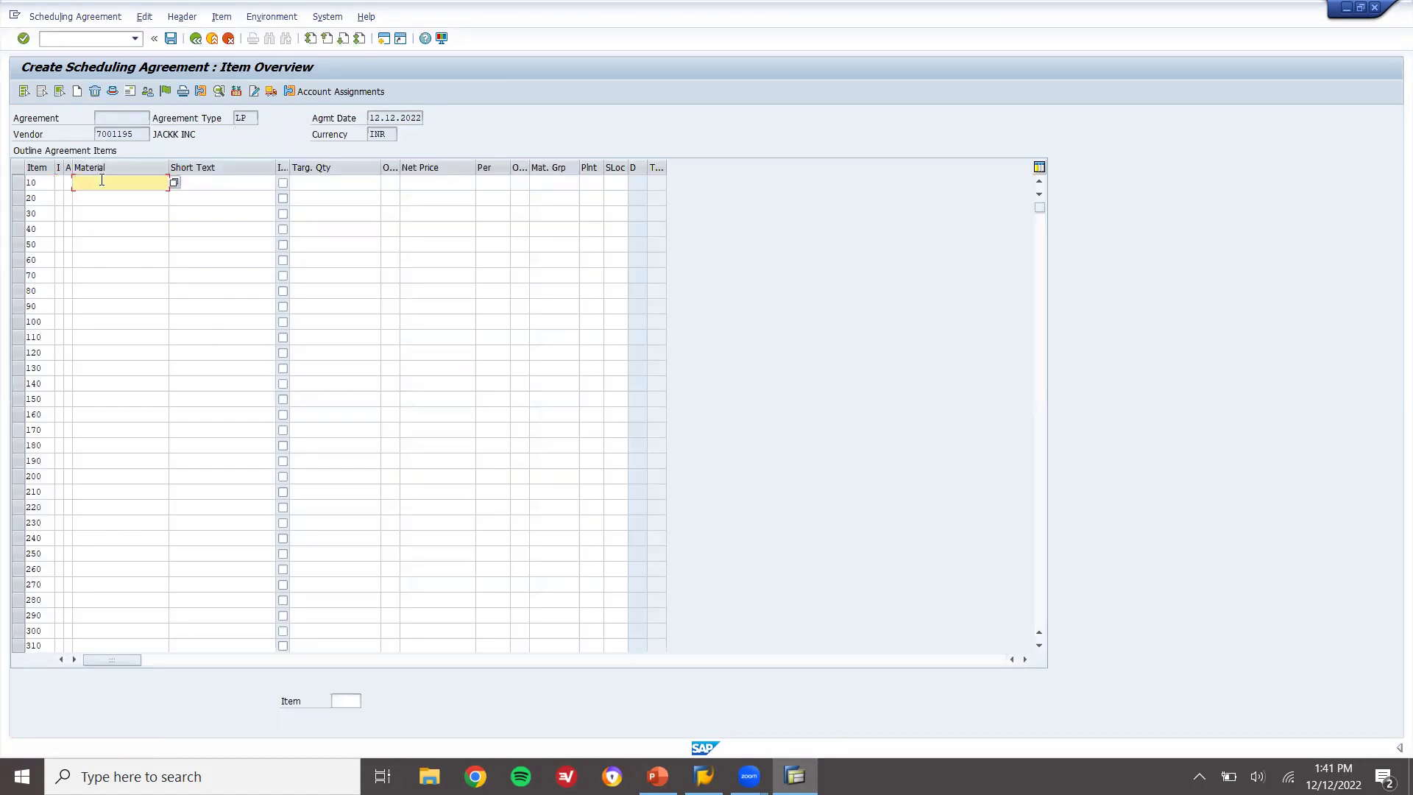
{"action": "type", "text": "7047"}
{"action": "key", "text": "Return"}
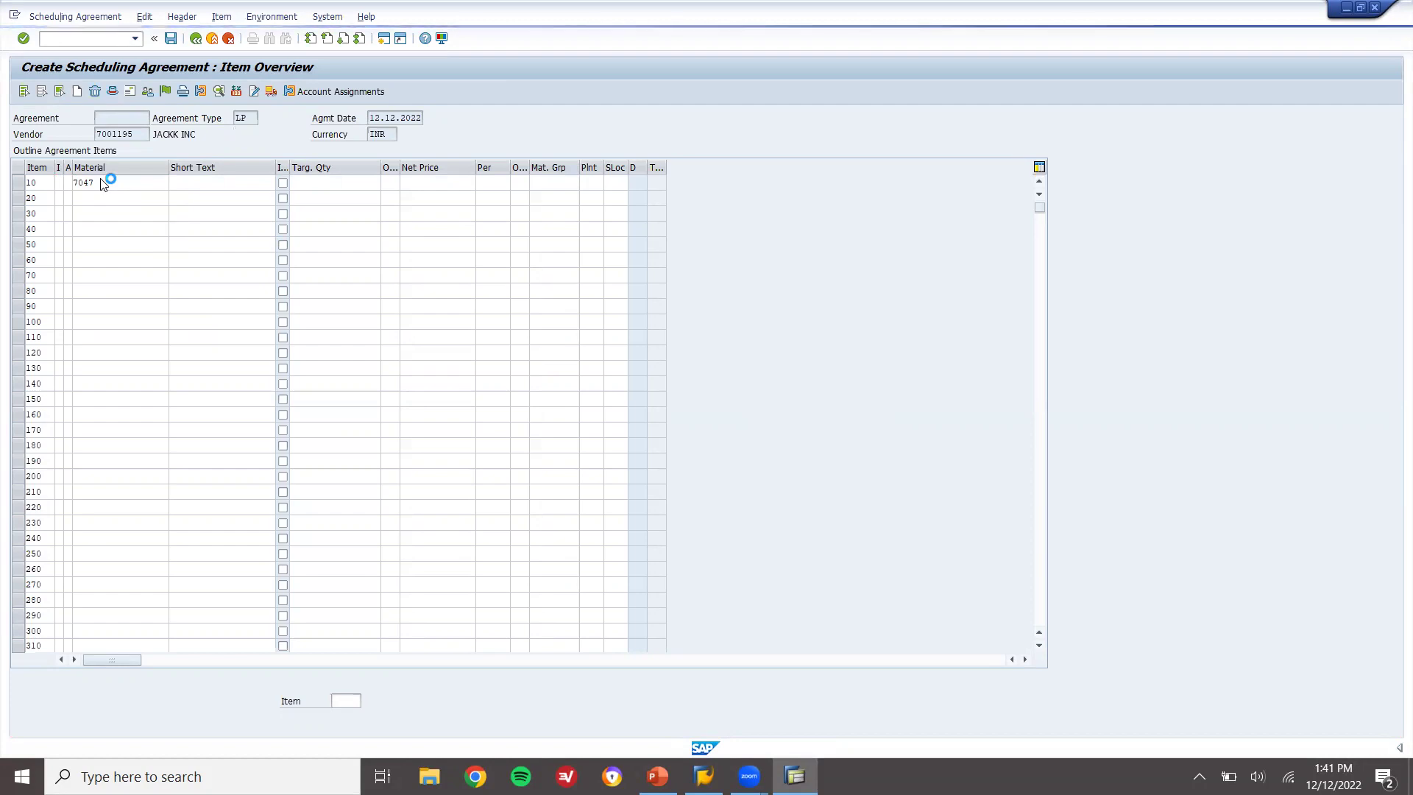
{"action": "type", "text": "1111"}
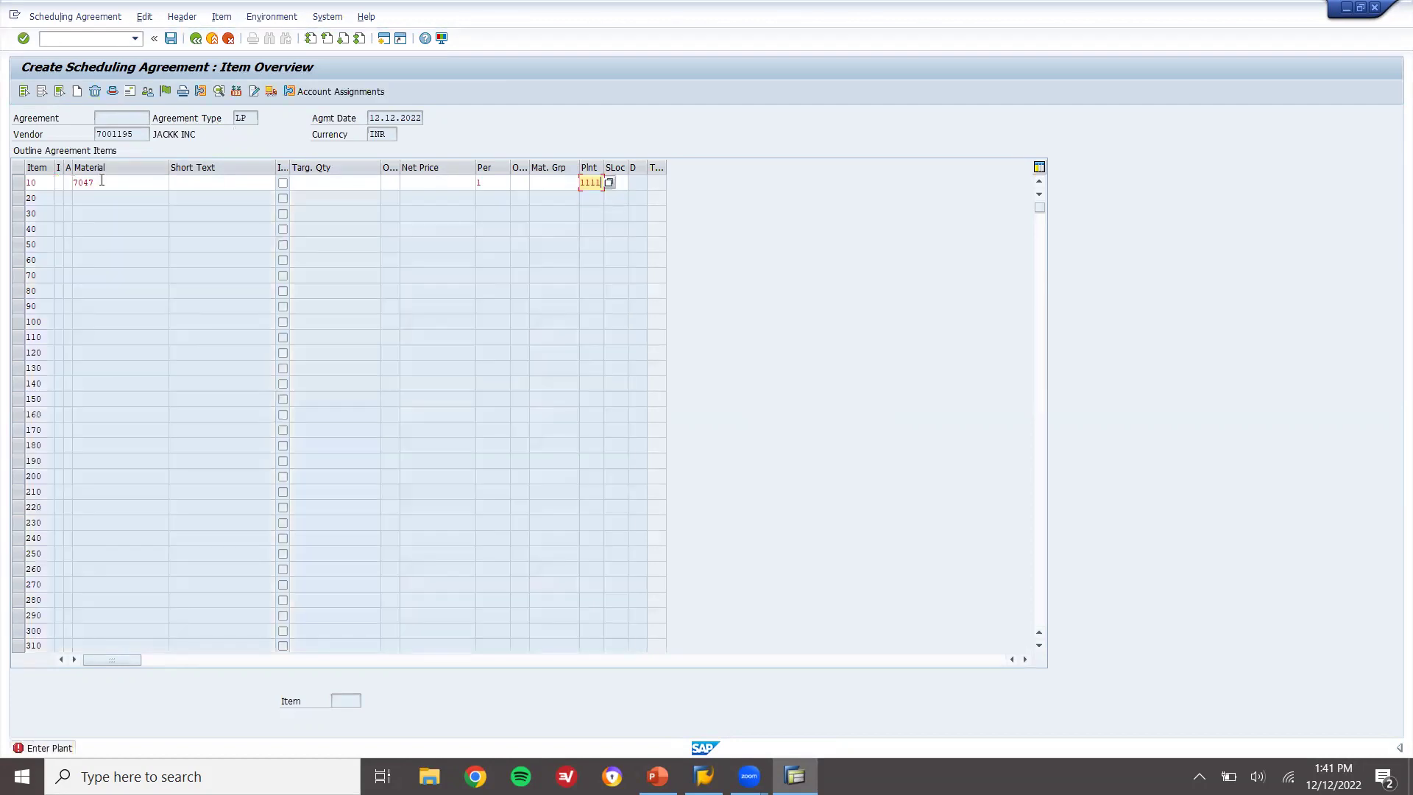
{"action": "key", "text": "Tab"}
{"action": "type", "text": "1111"}
{"action": "key", "text": "Return"}
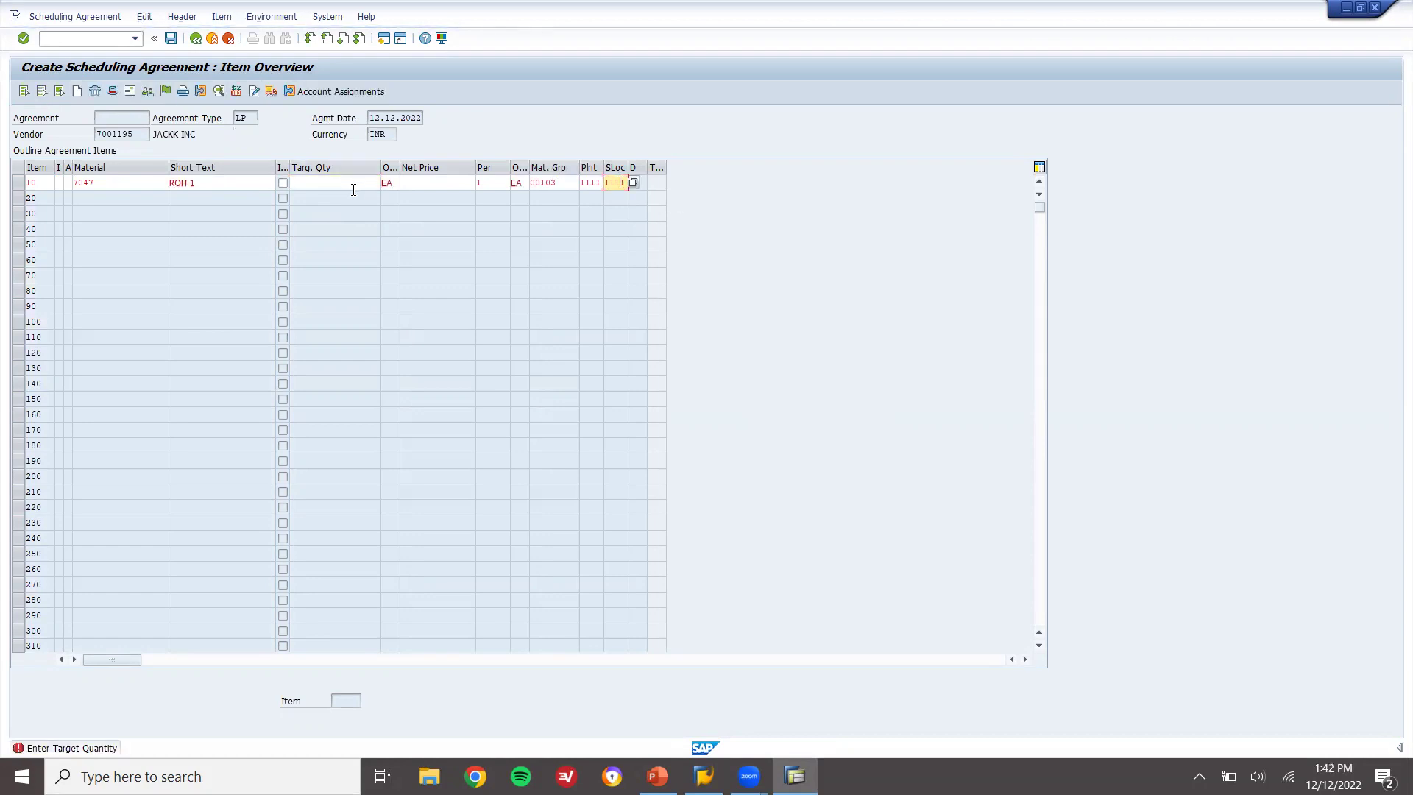
{"action": "key", "text": "Return"}
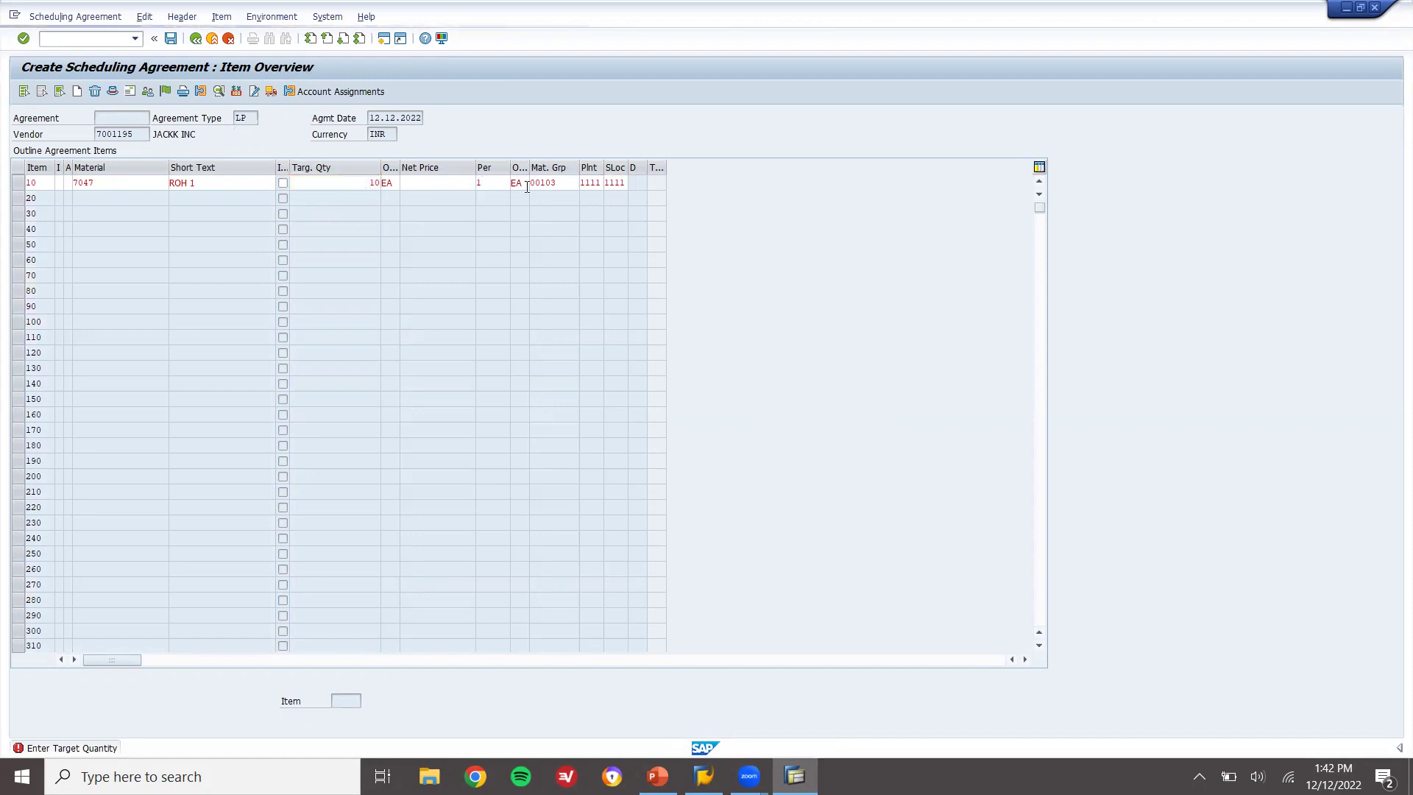
{"action": "type", "text": "150"}
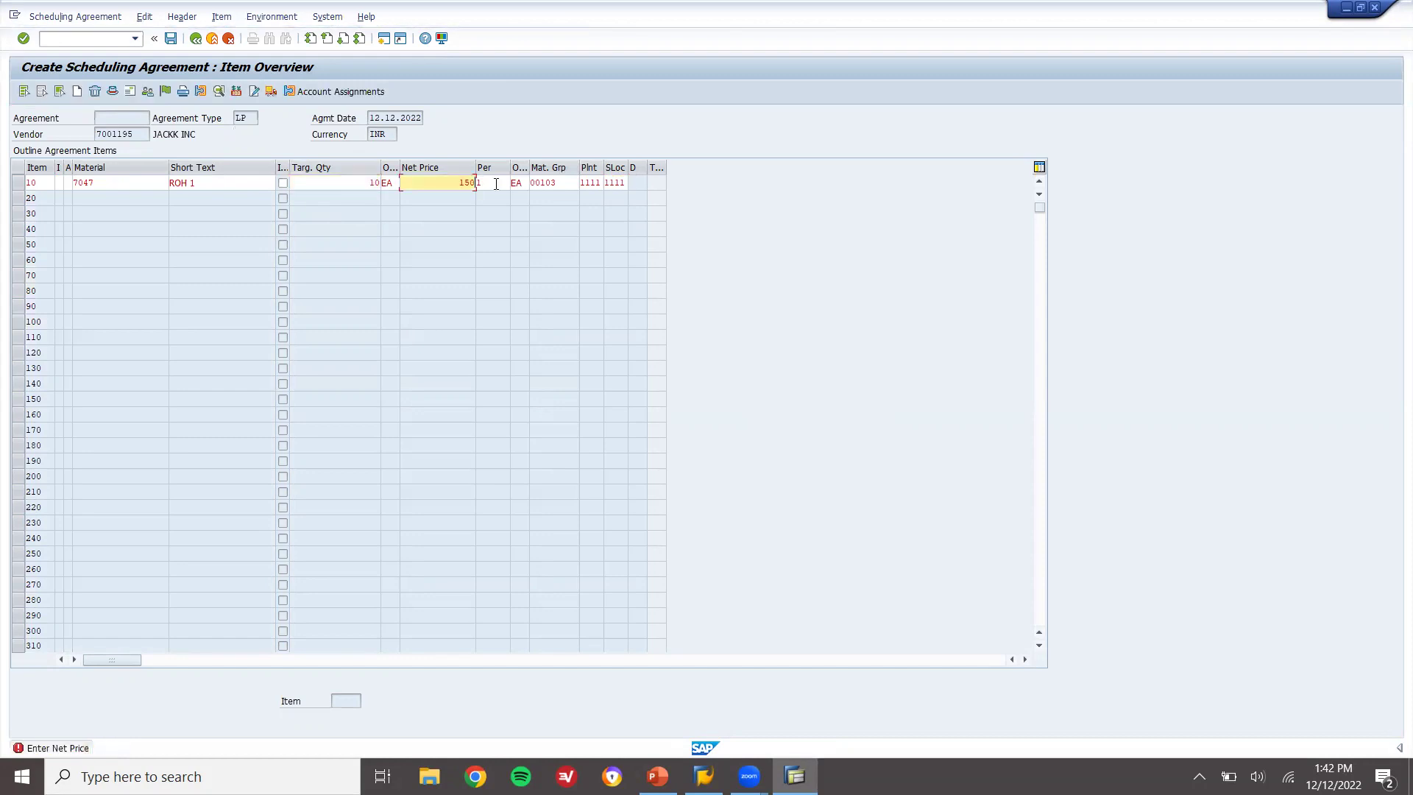
{"action": "key", "text": "Return"}
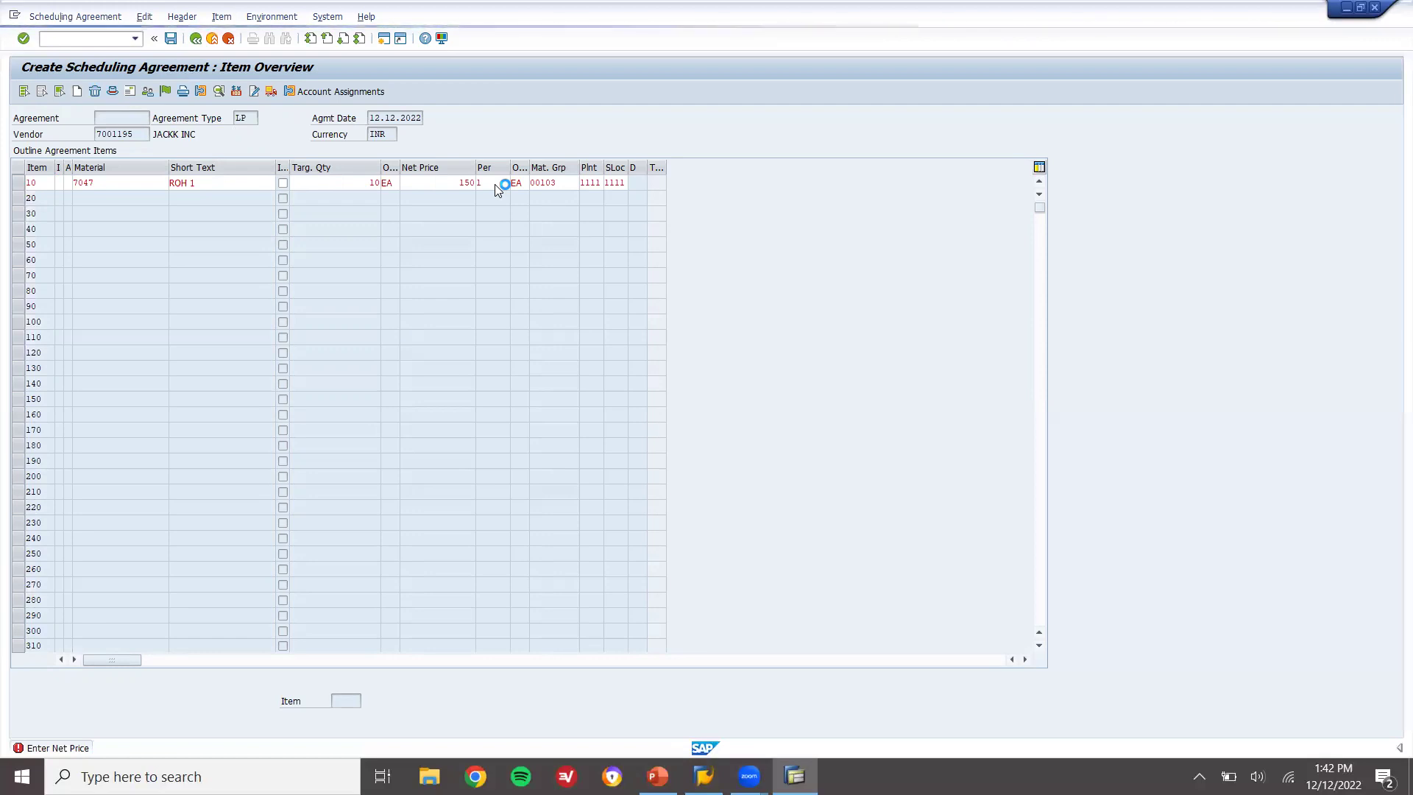
{"action": "left_click", "coordinate": [166, 42]}
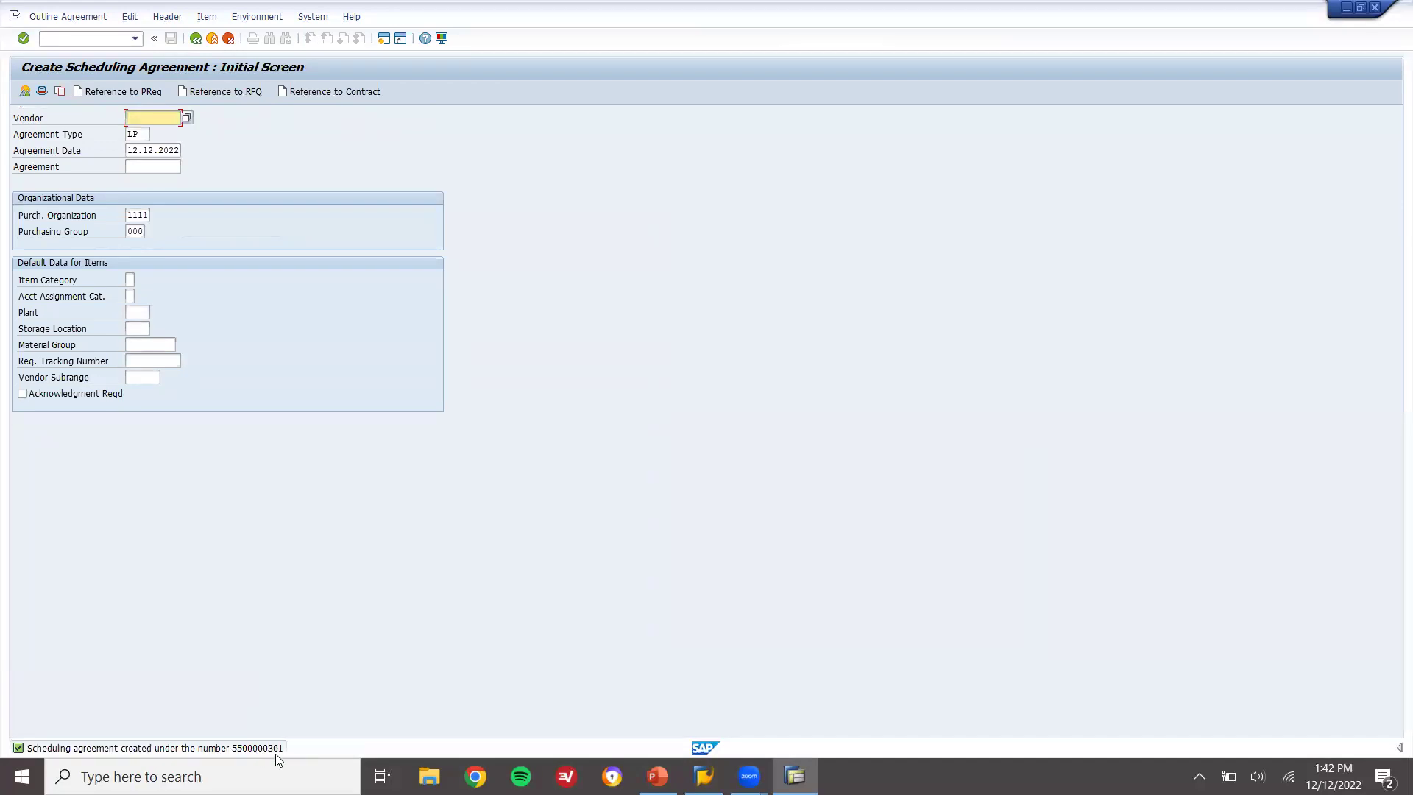
{"action": "left_click", "coordinate": [212, 39]}
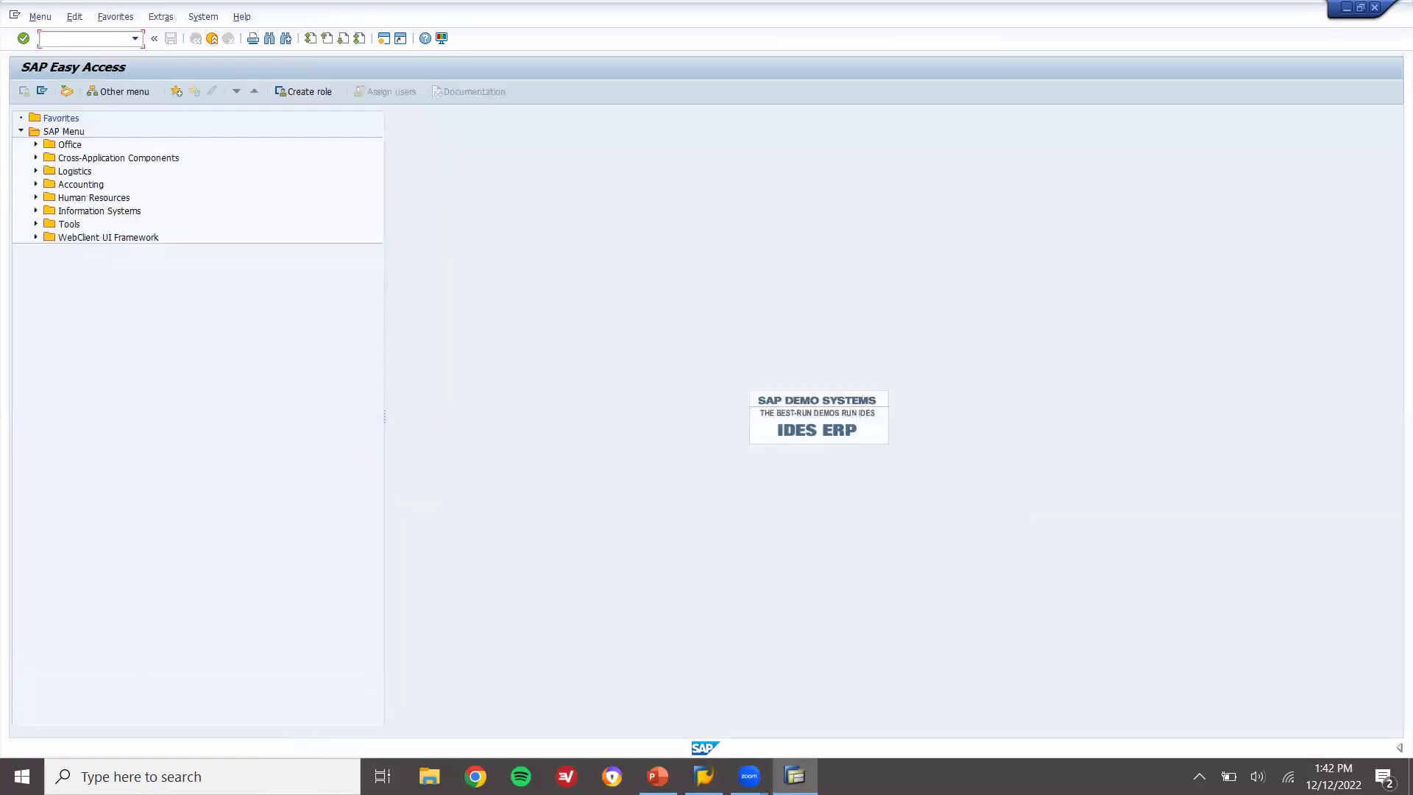
Open item 10's delivery schedule in ME38.
{"action": "type", "text": "ME38"}
{"action": "key", "text": "Return"}
{"action": "key", "text": "Return"}
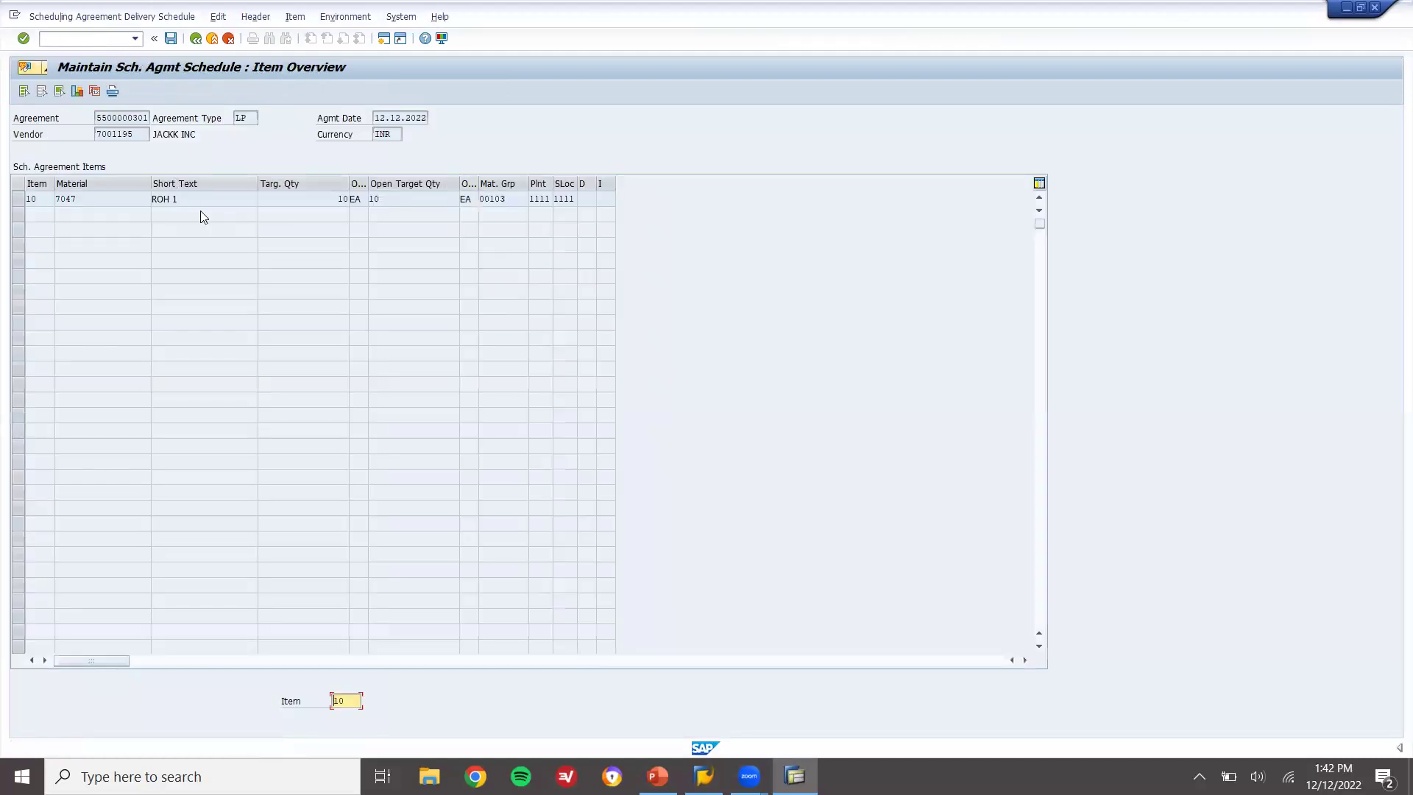
{"action": "double_click", "coordinate": [211, 199]}
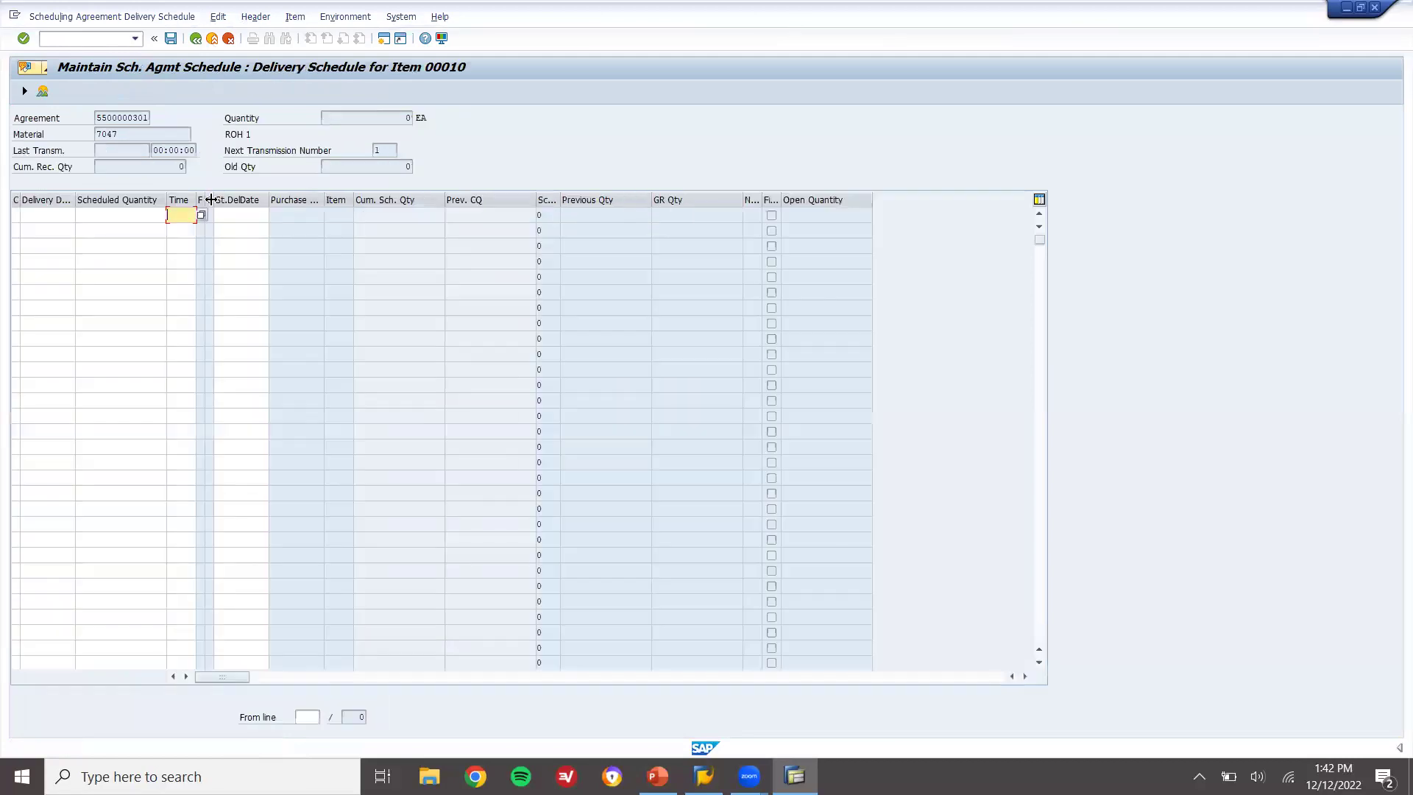
Add a schedule line of 10 EA for 12.12.2022, accept the date warning, and save.
{"action": "left_click", "coordinate": [41, 221]}
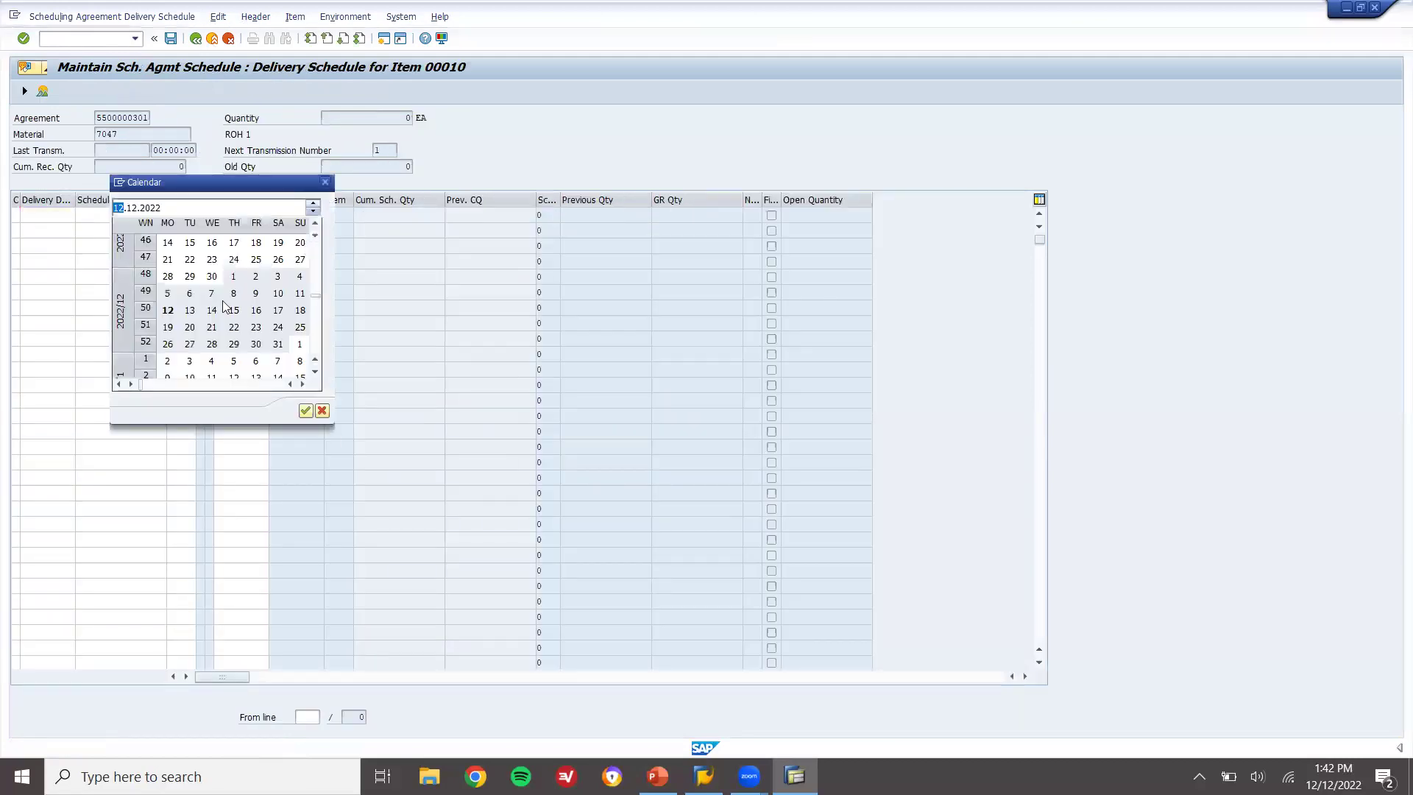
{"action": "double_click", "coordinate": [168, 312]}
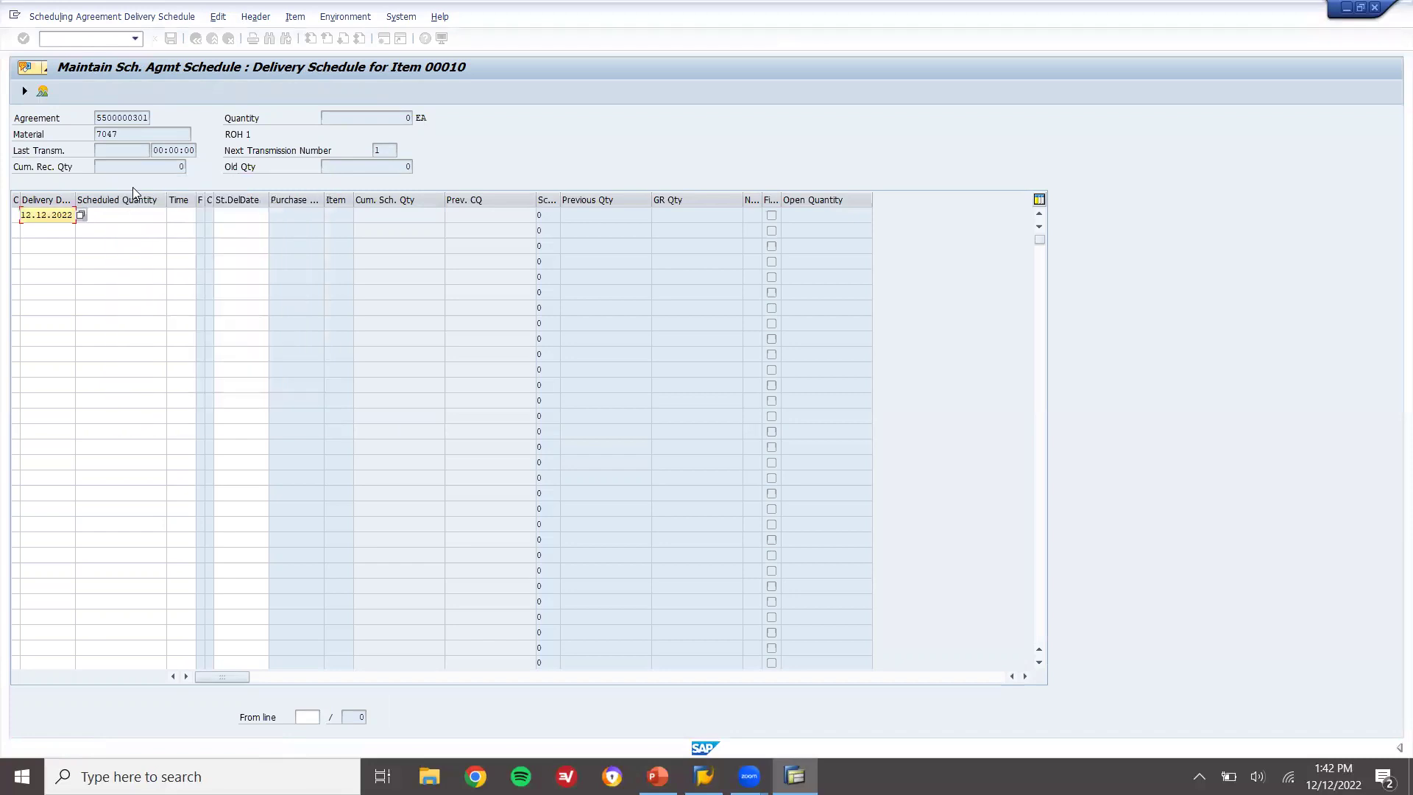
{"action": "left_click", "coordinate": [128, 214]}
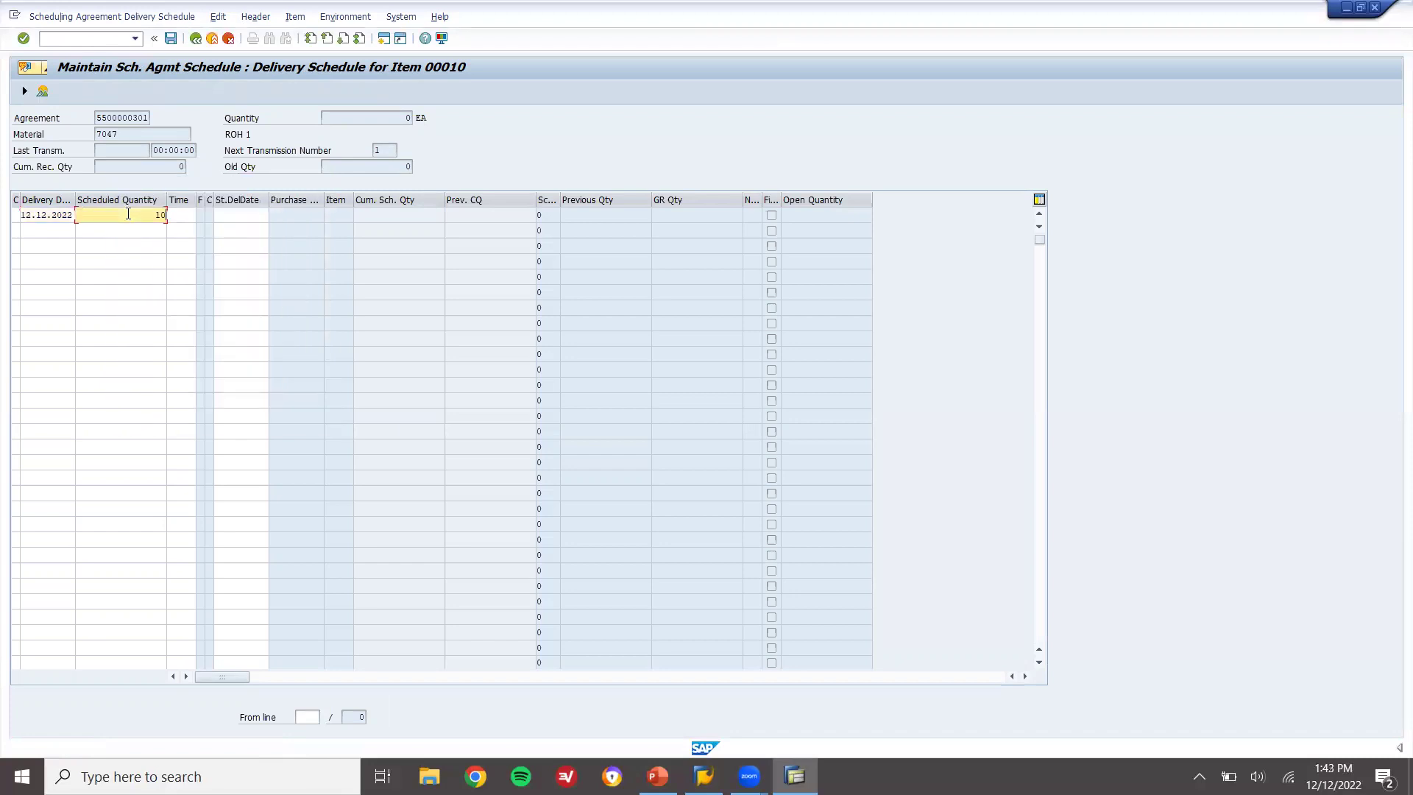
{"action": "key", "text": "Return"}
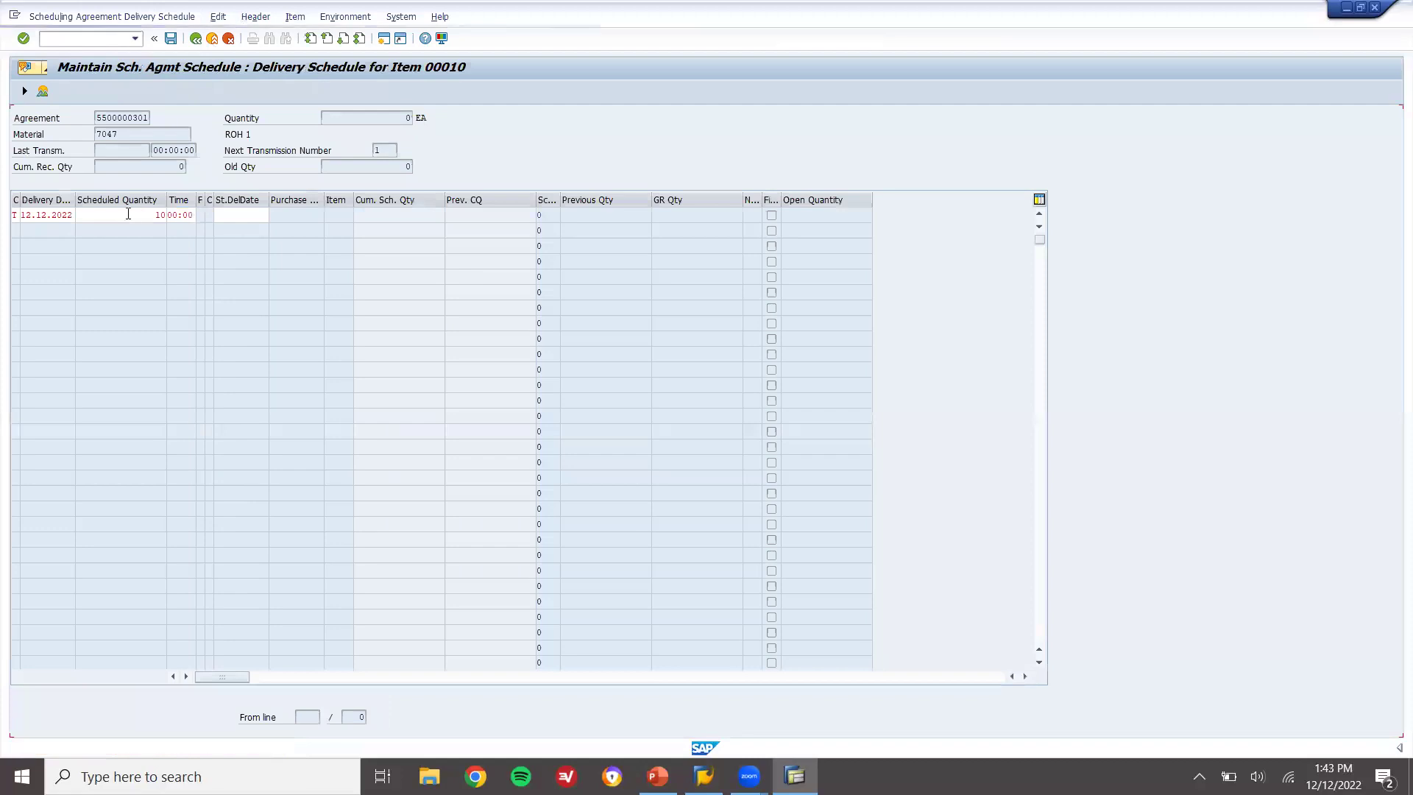
{"action": "key", "text": "Return"}
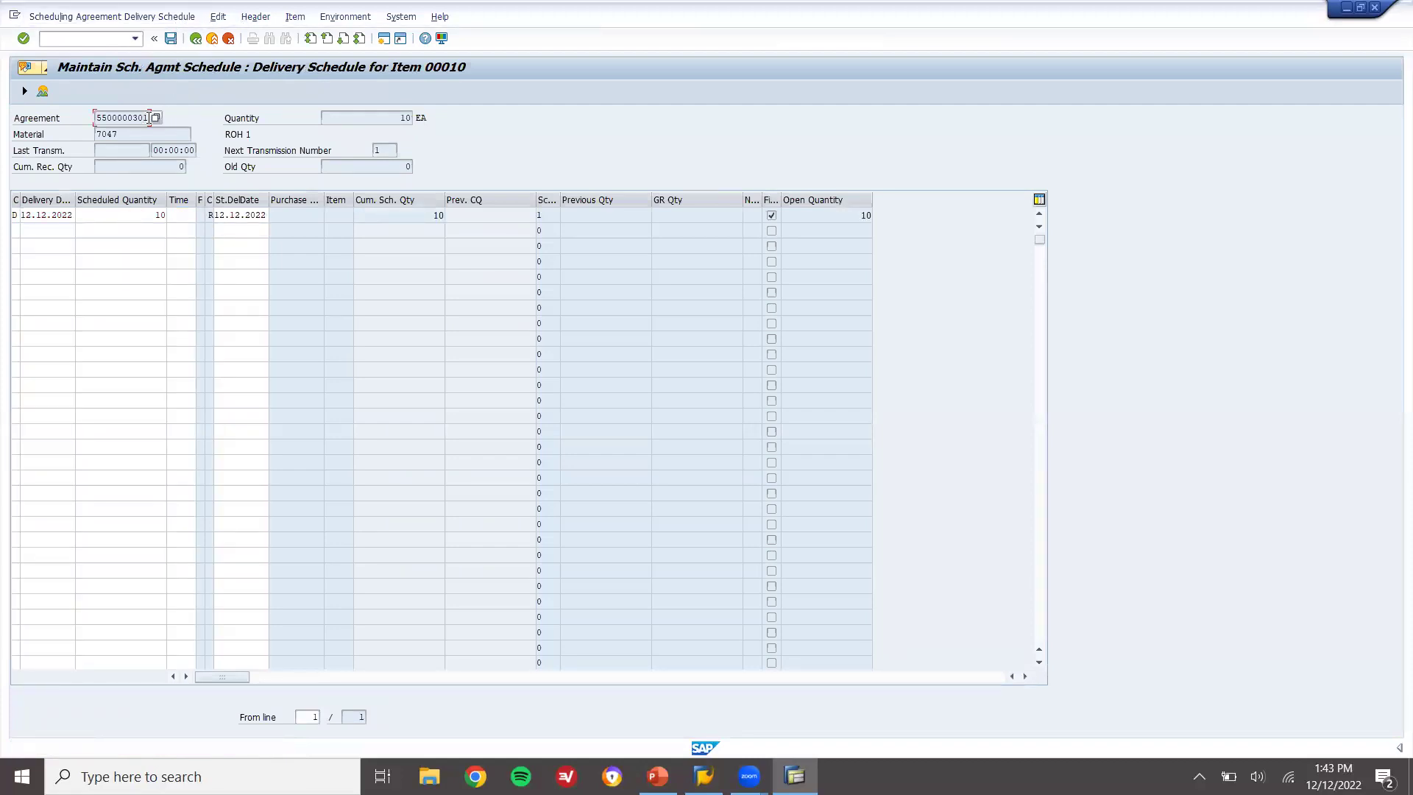
{"action": "double_click", "coordinate": [146, 117]}
{"action": "left_click", "coordinate": [149, 117]}
{"action": "left_click", "coordinate": [173, 40]}
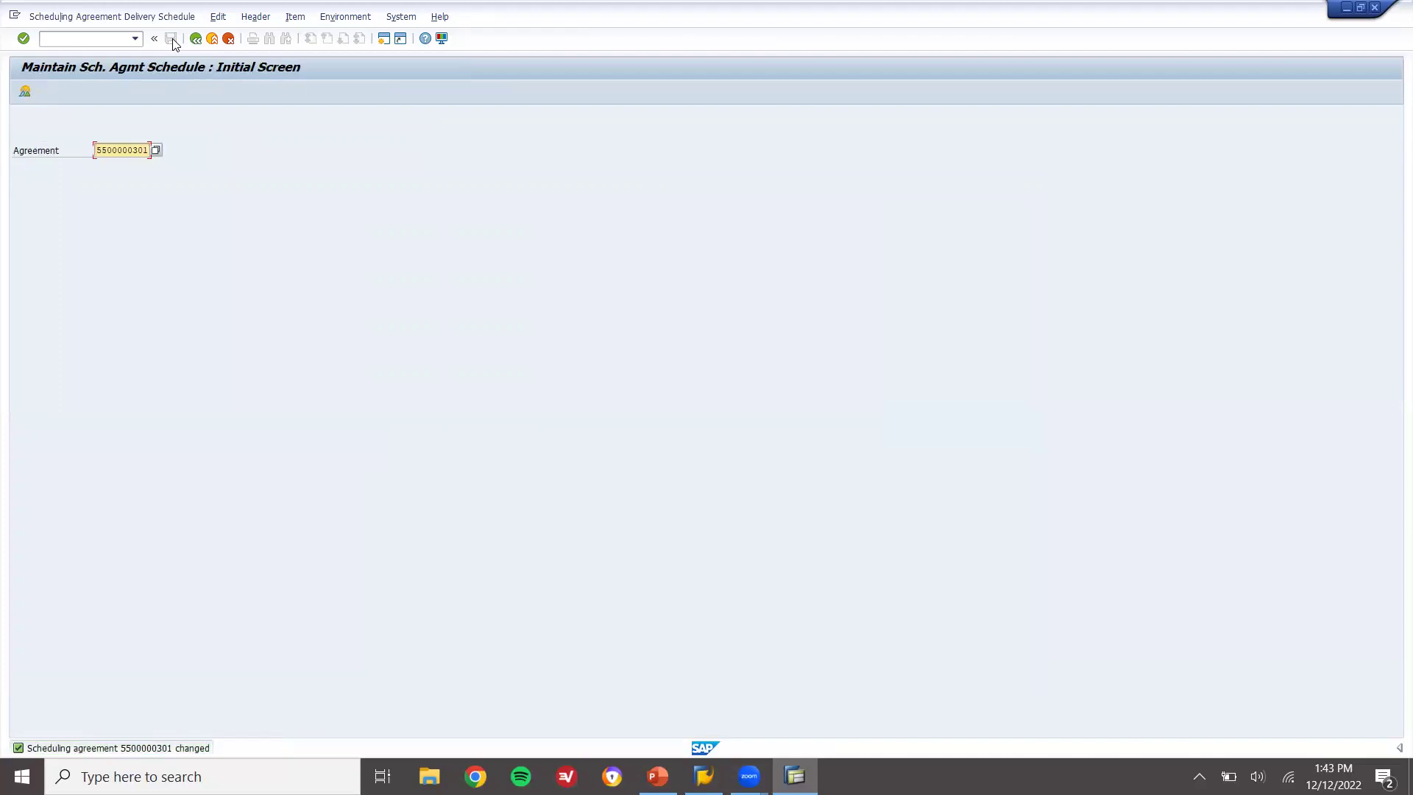
Return to SAP Easy Access and start MIGO for goods receipt against a purchase order.
{"action": "key", "text": "F3"}
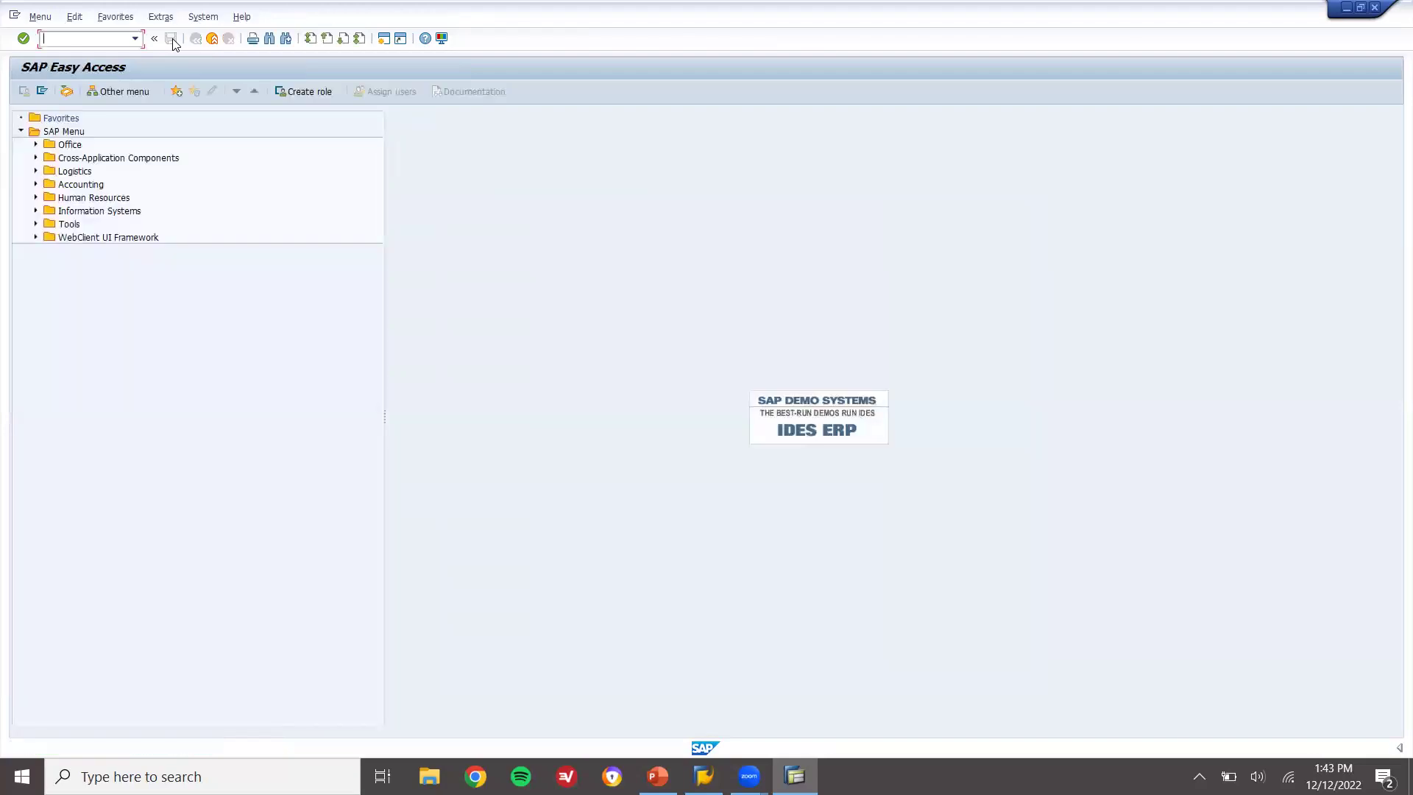
{"action": "type", "text": "MIGO"}
{"action": "key", "text": "Return"}
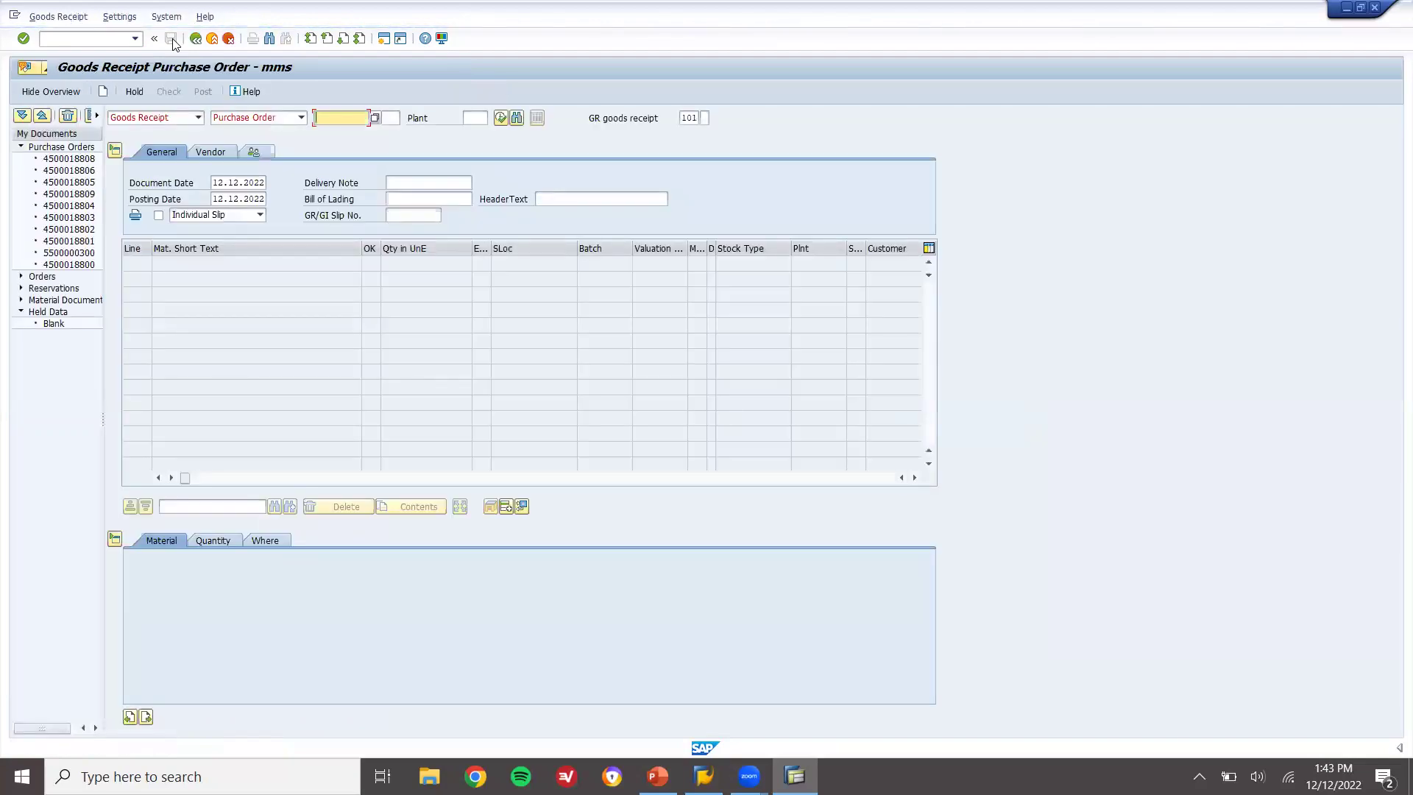
{"action": "key", "text": "Return"}
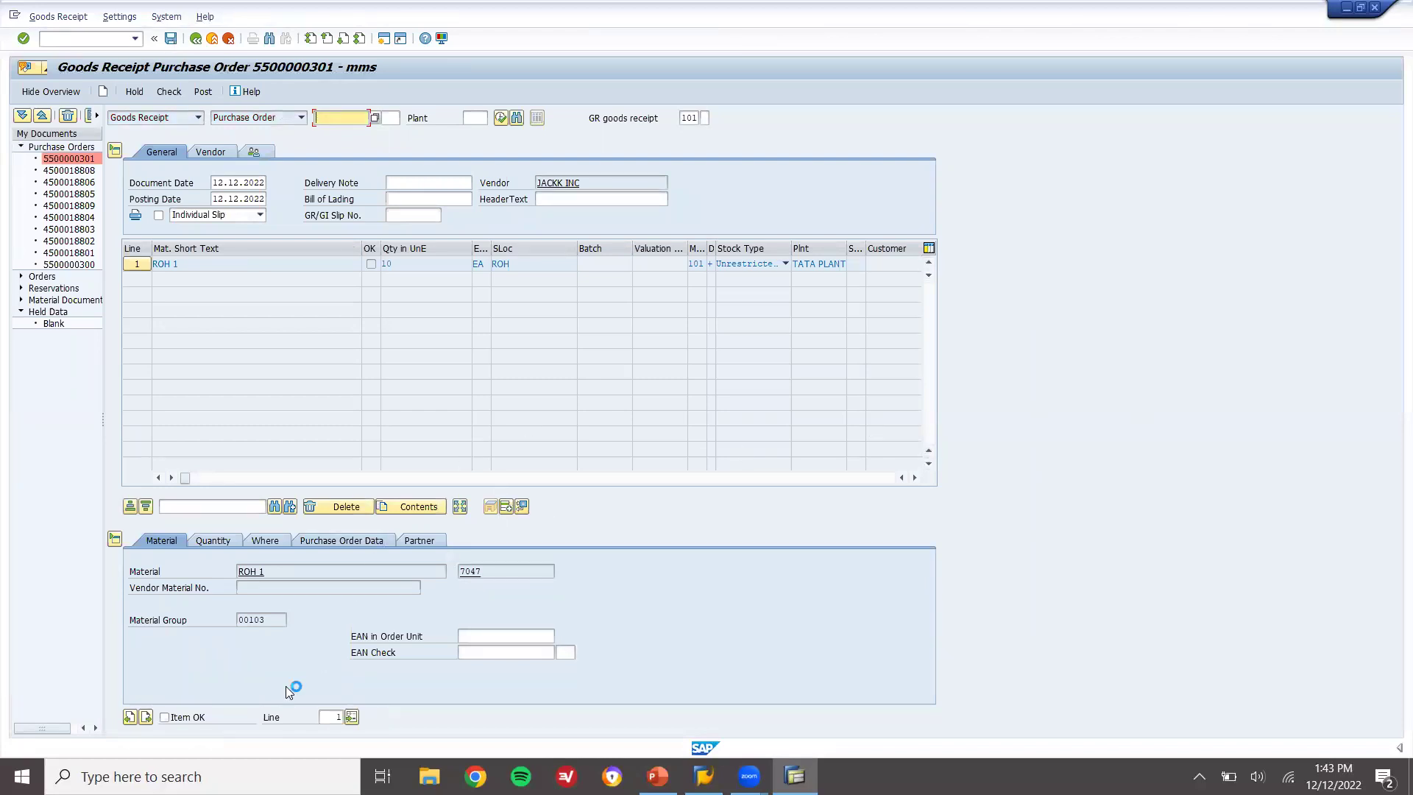
{"action": "left_click", "coordinate": [197, 719]}
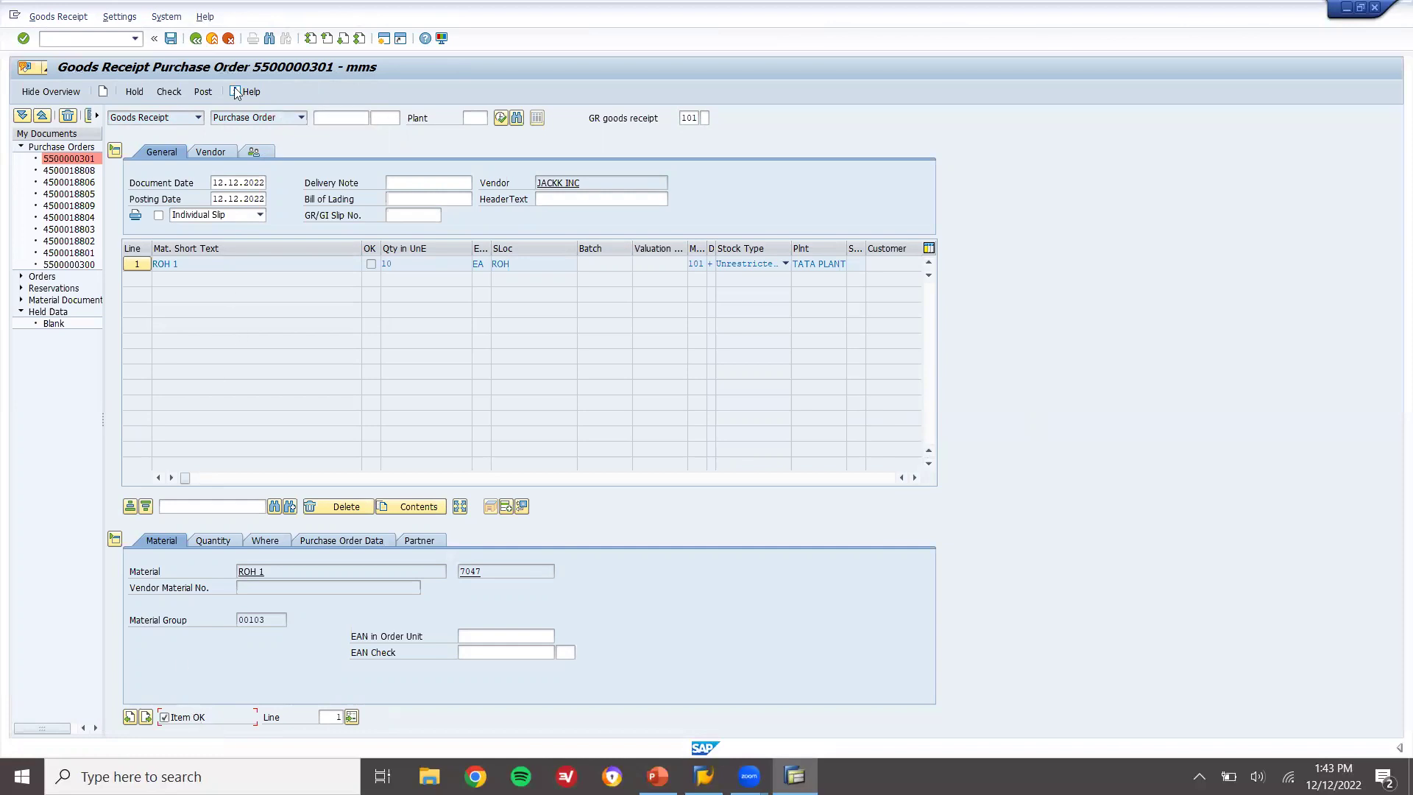
{"action": "left_click", "coordinate": [205, 91]}
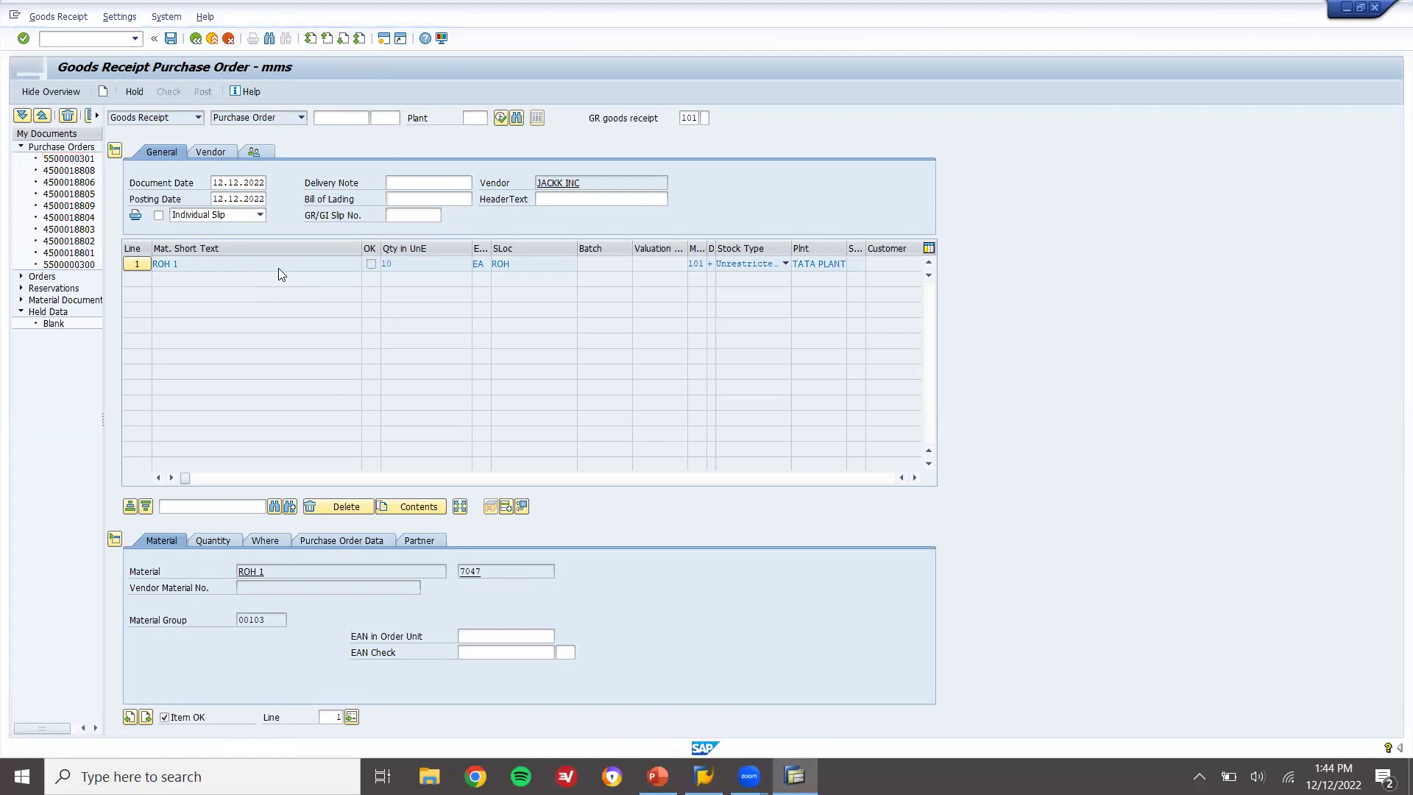
Exit MIGO and start transaction MIRO for an incoming invoice.
{"action": "left_click", "coordinate": [212, 40]}
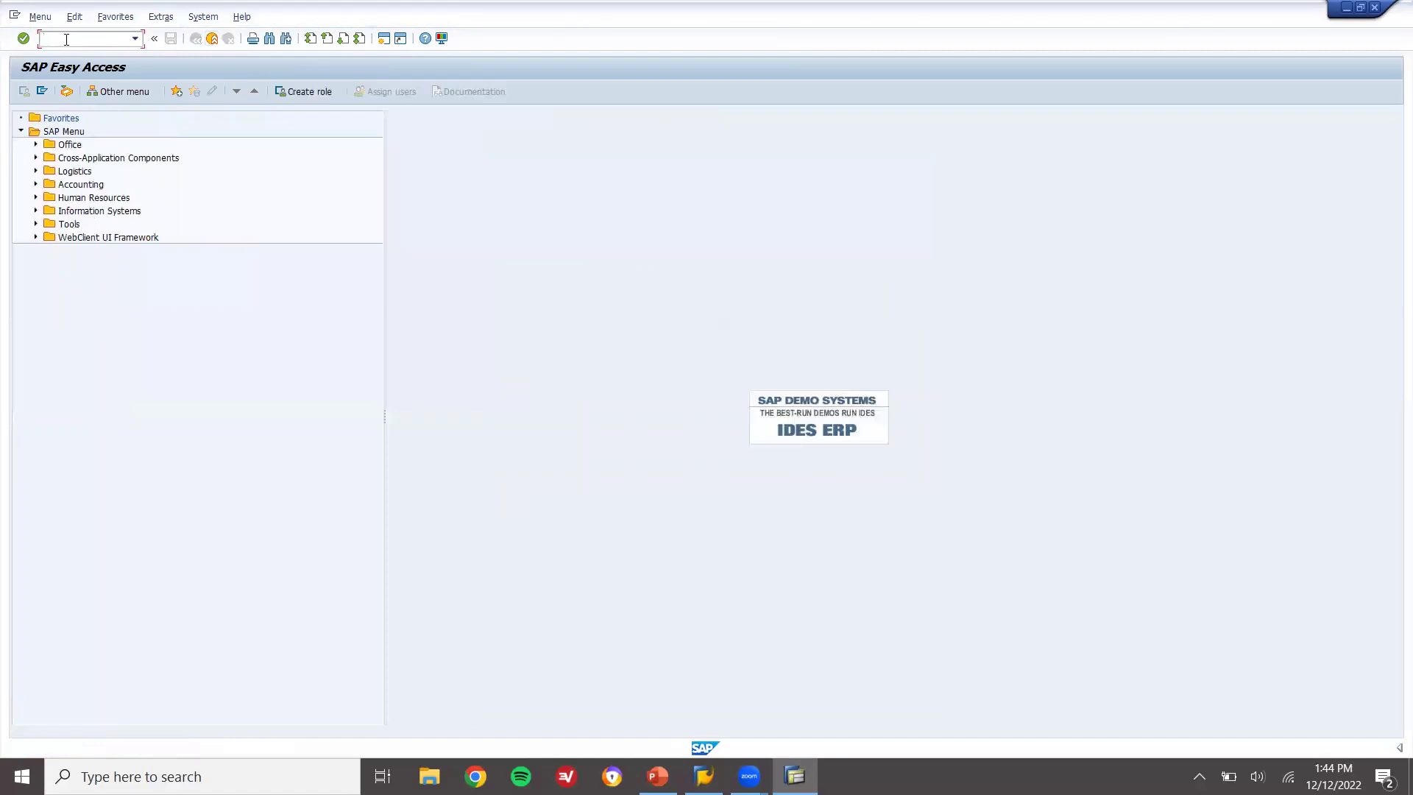
{"action": "type", "text": "MIRO"}
{"action": "key", "text": "Return"}
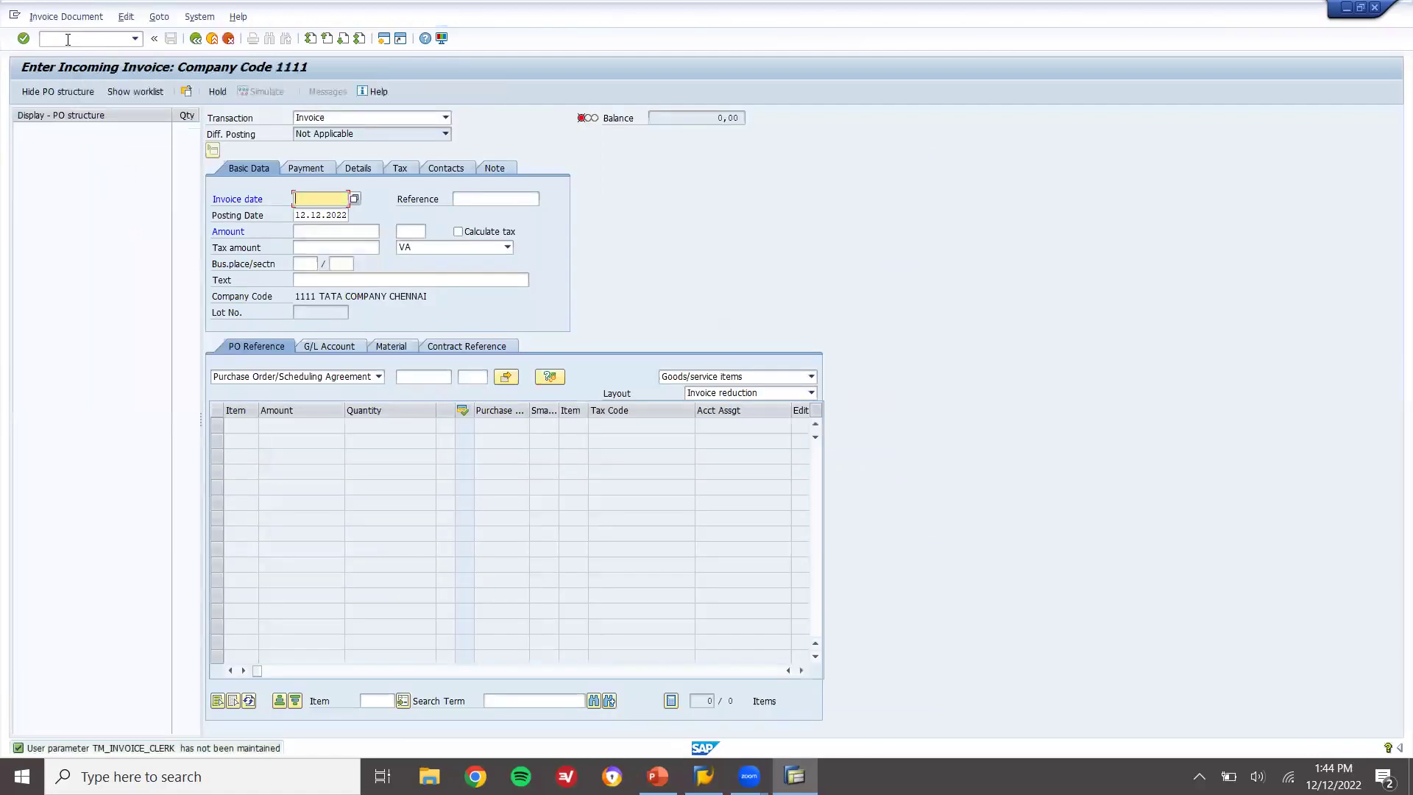
Set invoice date 29.10.2022, tax code F1 (INPUT TAX STATE), and enable Calculate tax.
{"action": "type", "text": "29.10.2022"}
{"action": "key", "text": "Return"}
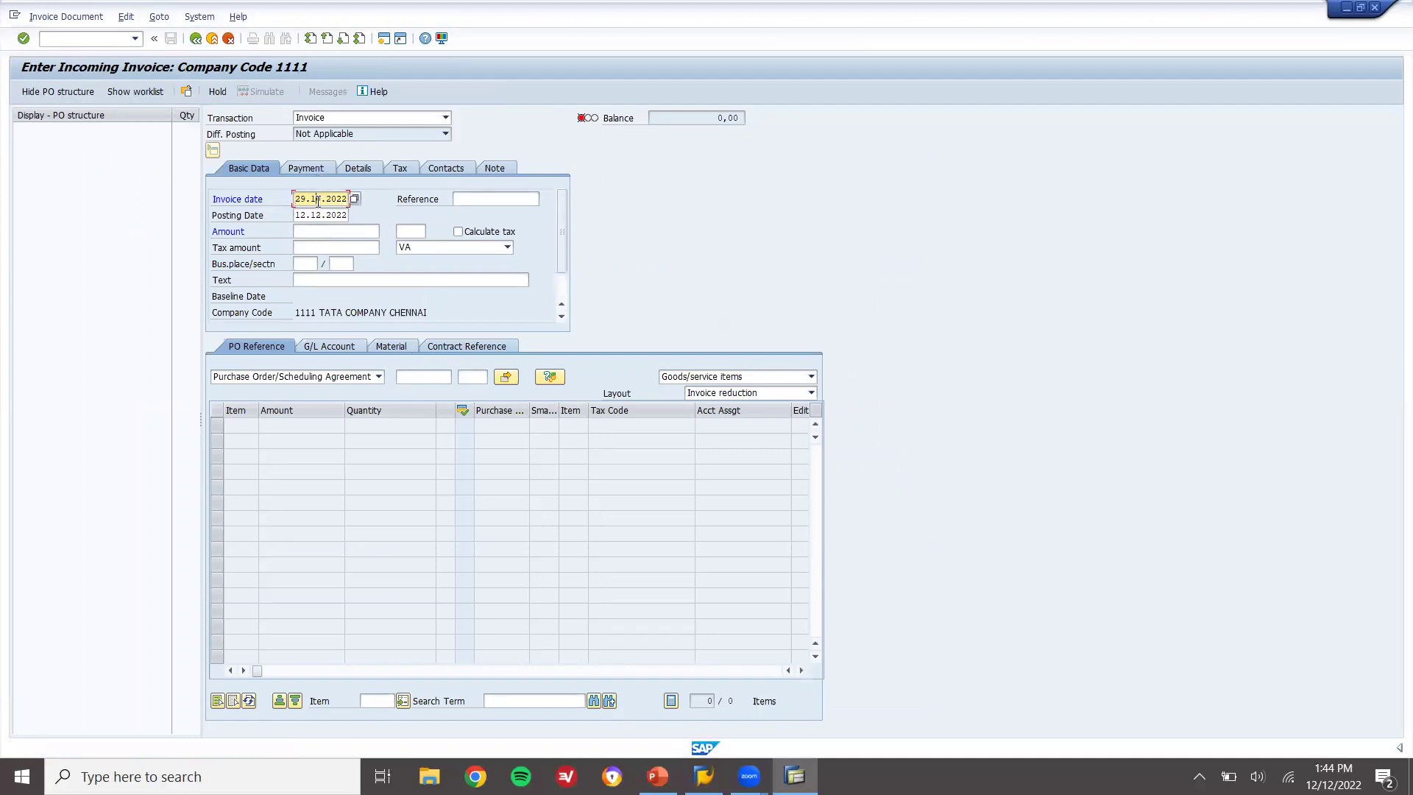
{"action": "left_click", "coordinate": [494, 247]}
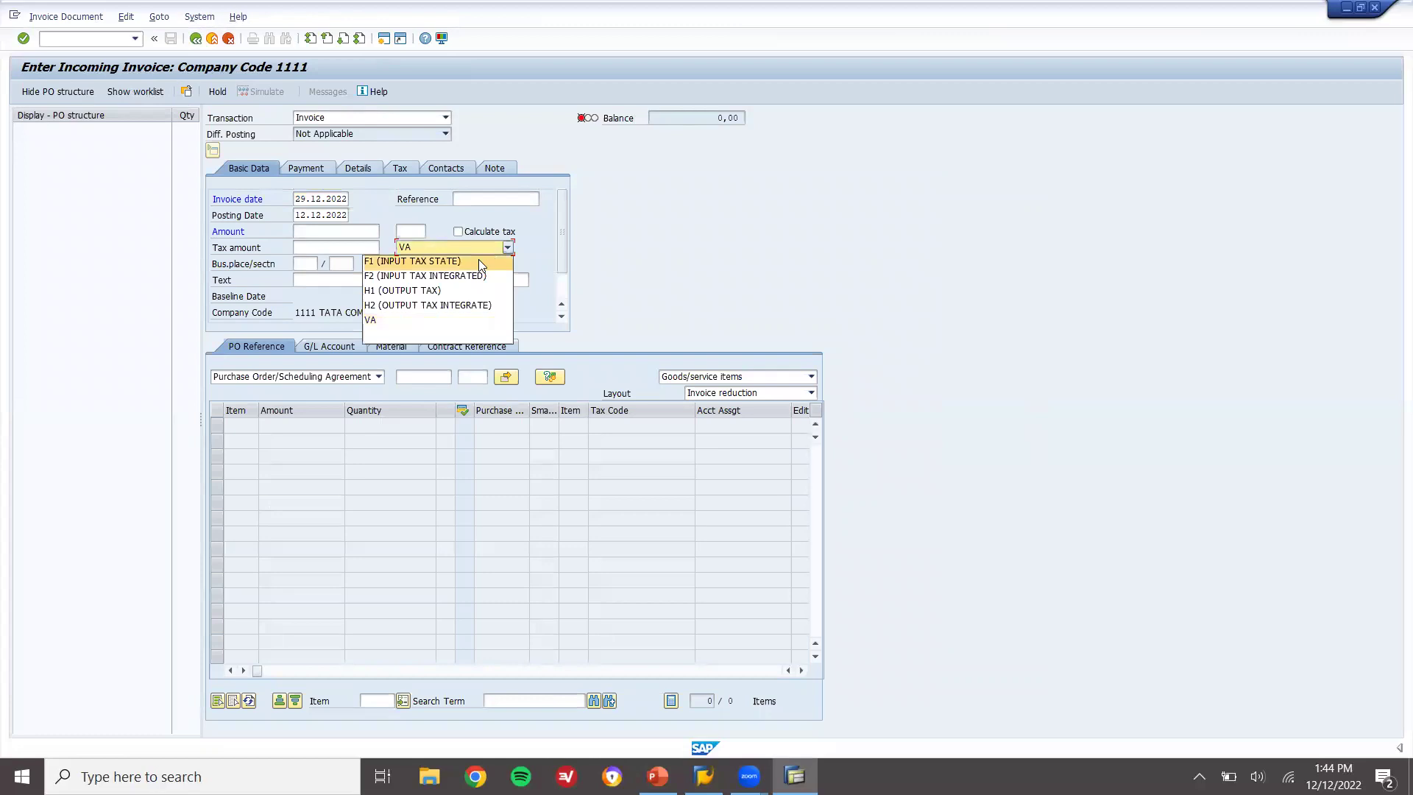
{"action": "left_click", "coordinate": [478, 259]}
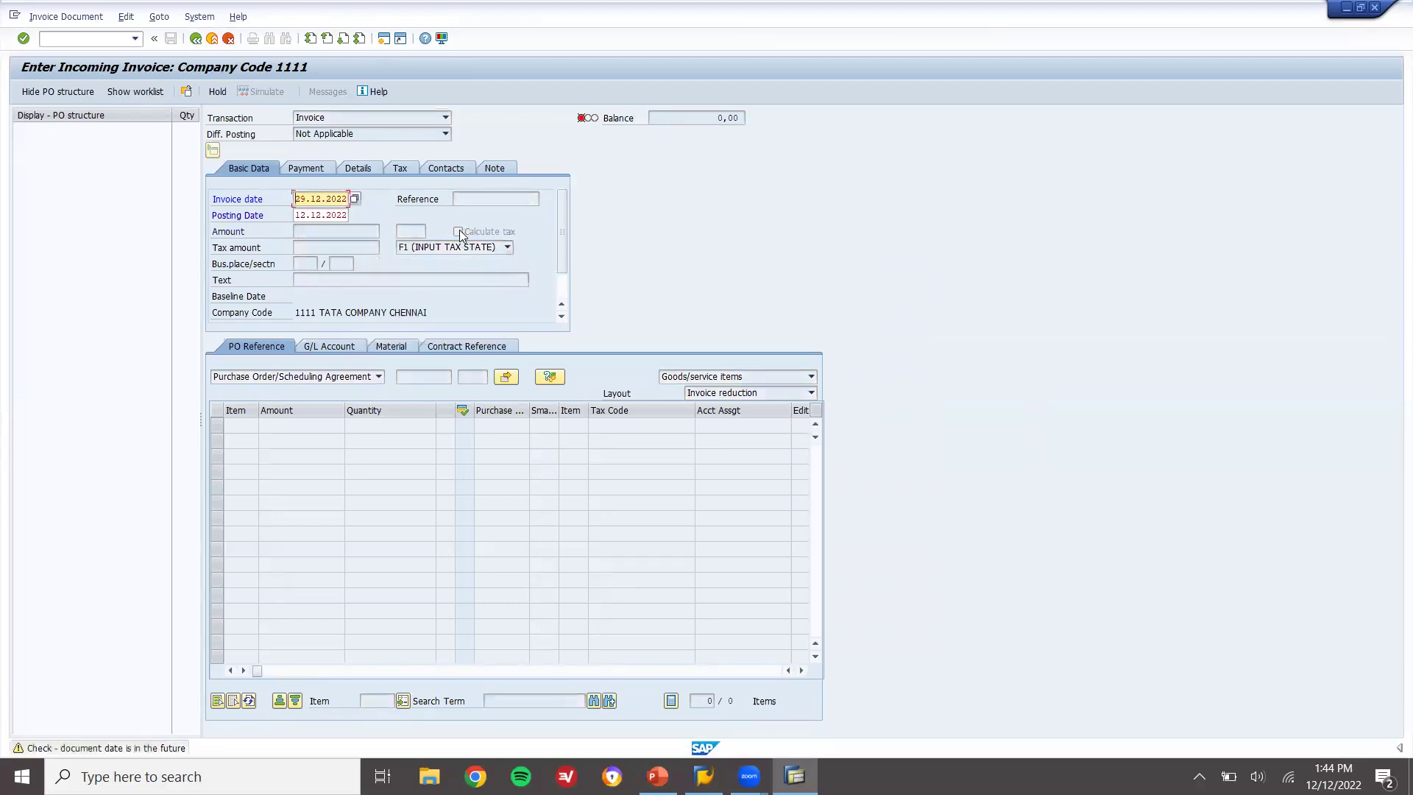
{"action": "key", "text": "Return"}
{"action": "left_click", "coordinate": [459, 232]}
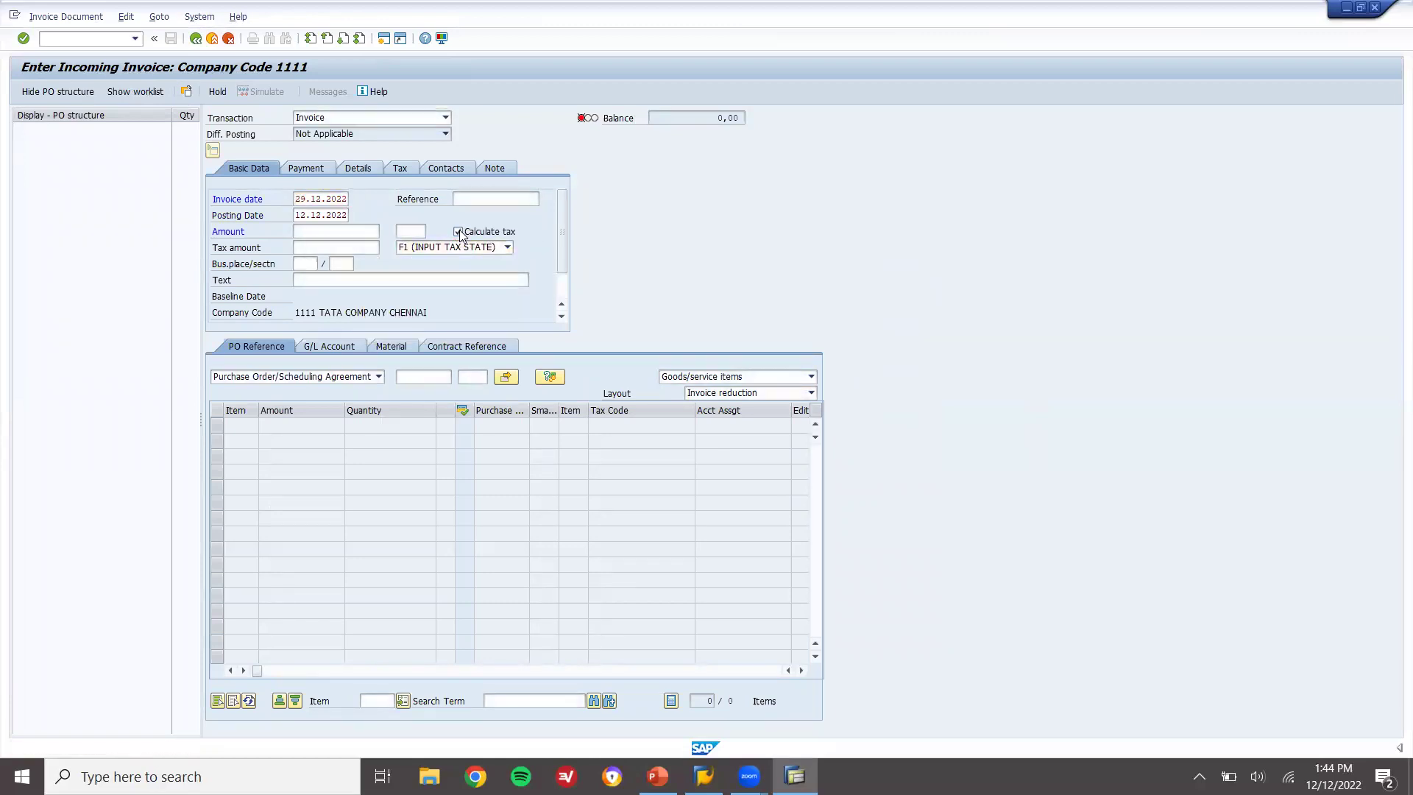
{"action": "left_click", "coordinate": [414, 381]}
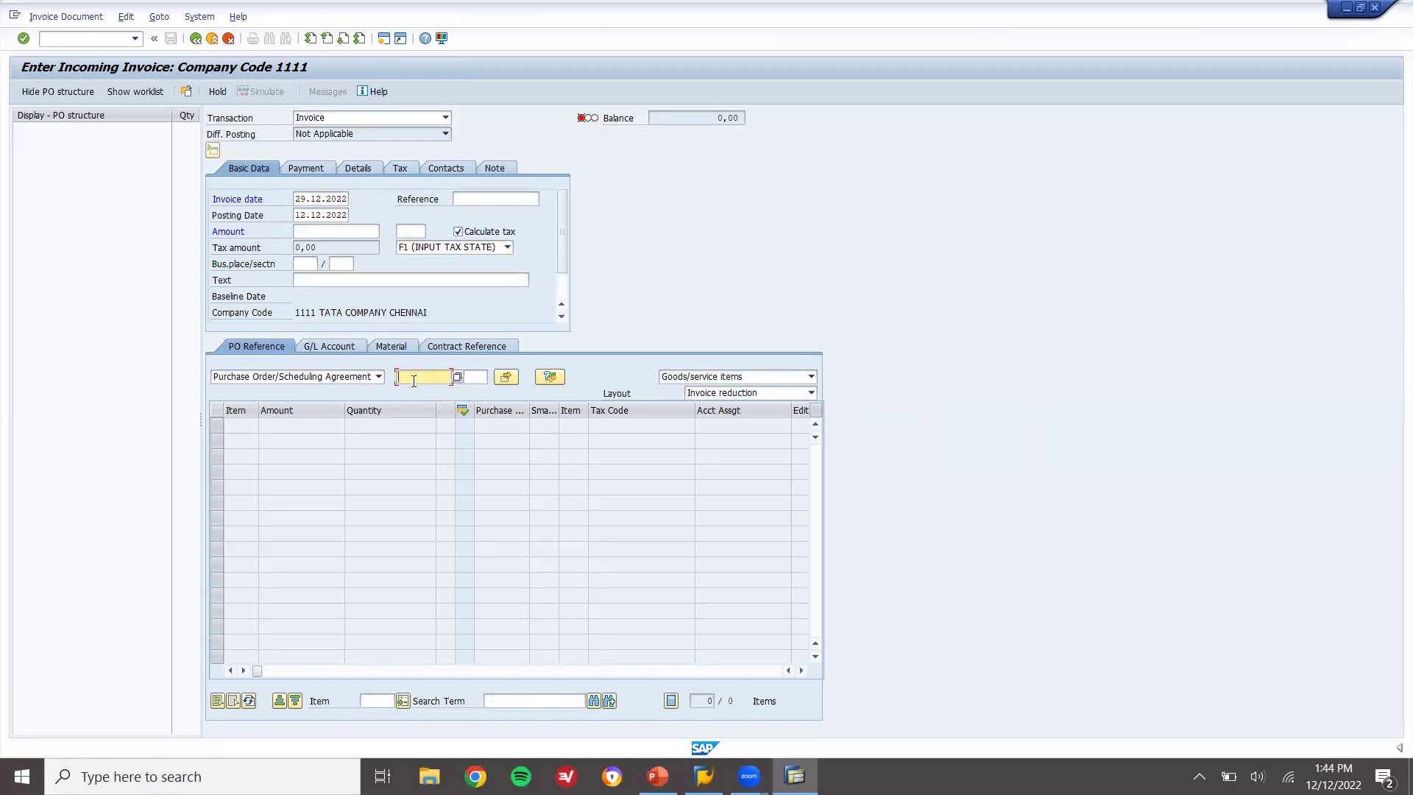
{"action": "key", "text": "Return"}
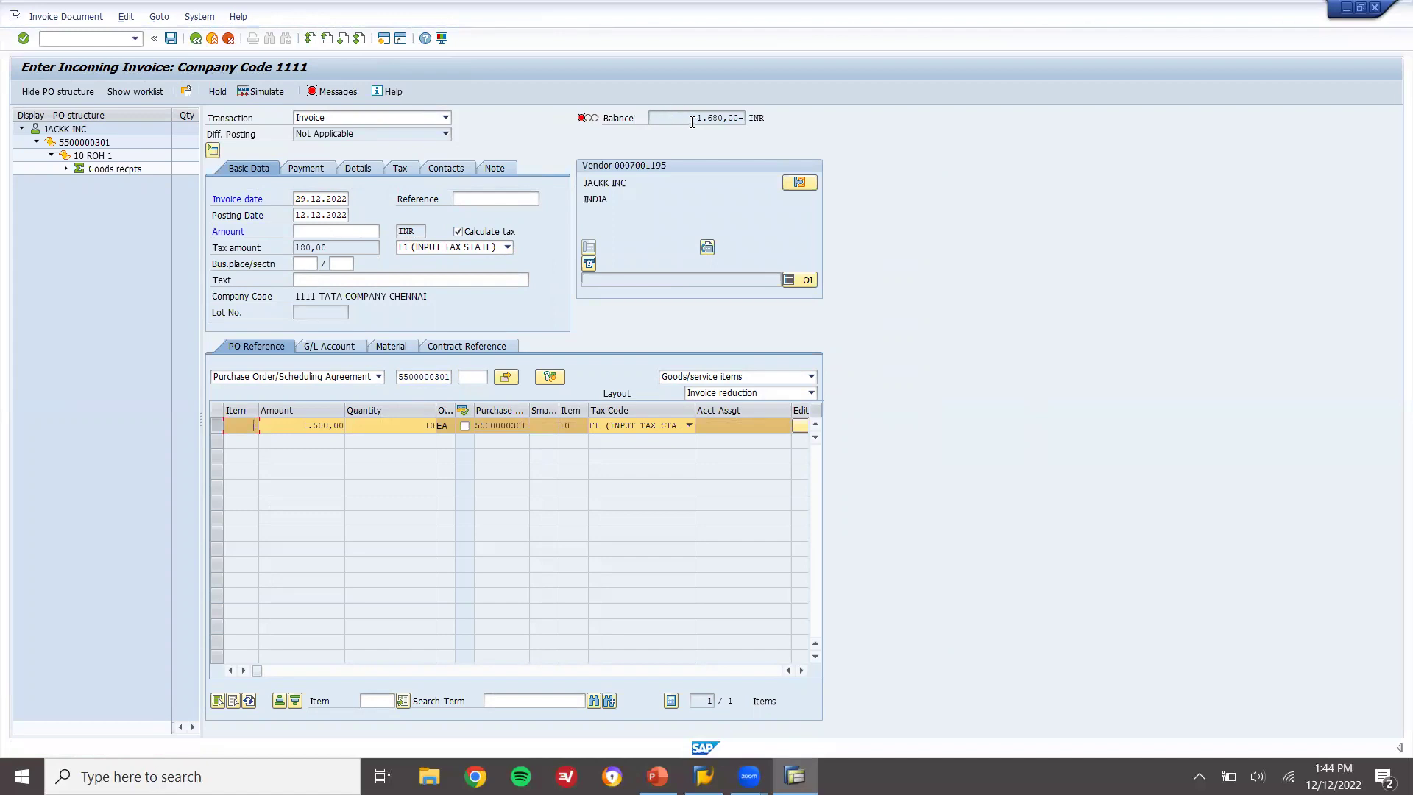
{"action": "left_click", "coordinate": [318, 229]}
{"action": "type", "text": "1680"}
{"action": "key", "text": "Return"}
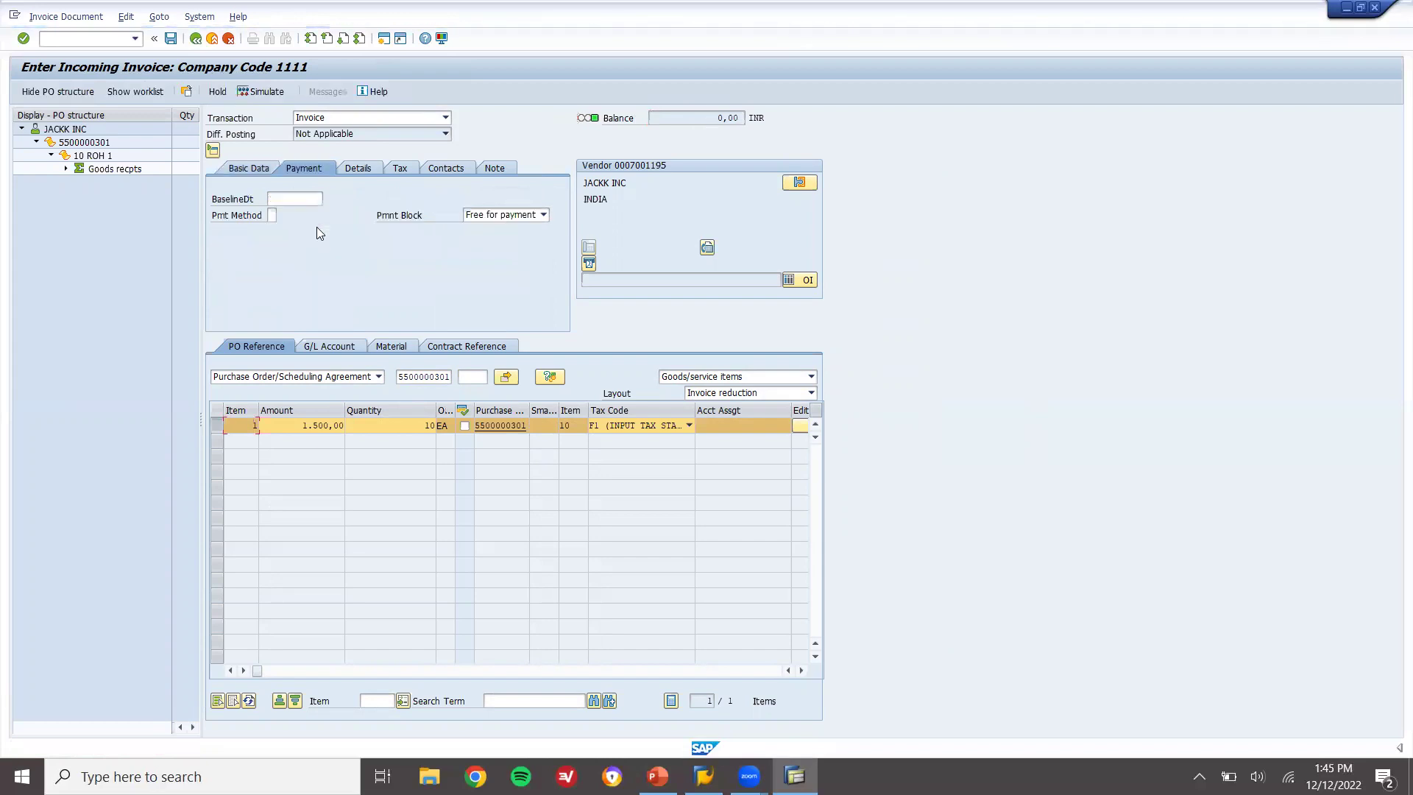
Pick 12.12.2022 as the baseline date from the Payment tab calendar.
{"action": "left_click", "coordinate": [299, 200]}
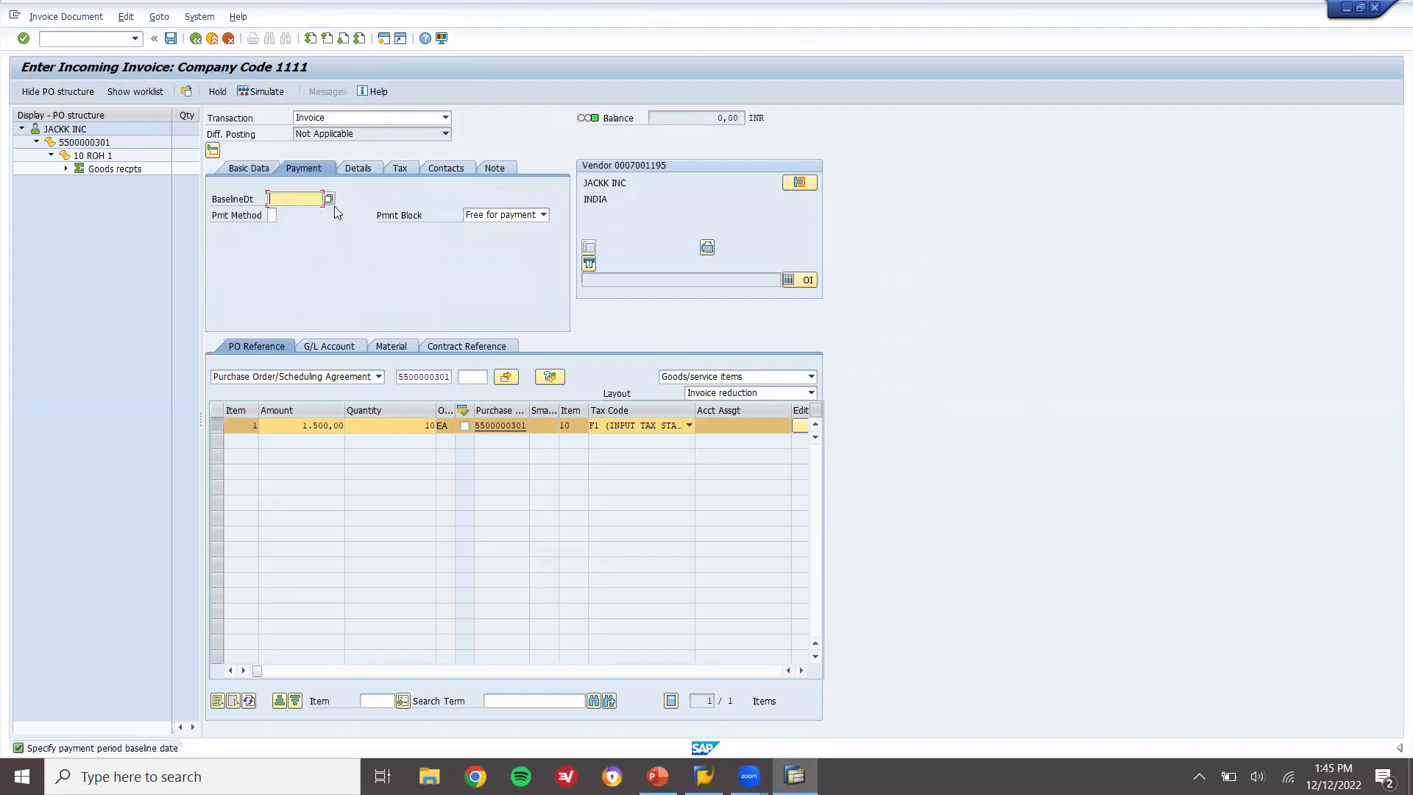
{"action": "left_click", "coordinate": [328, 199]}
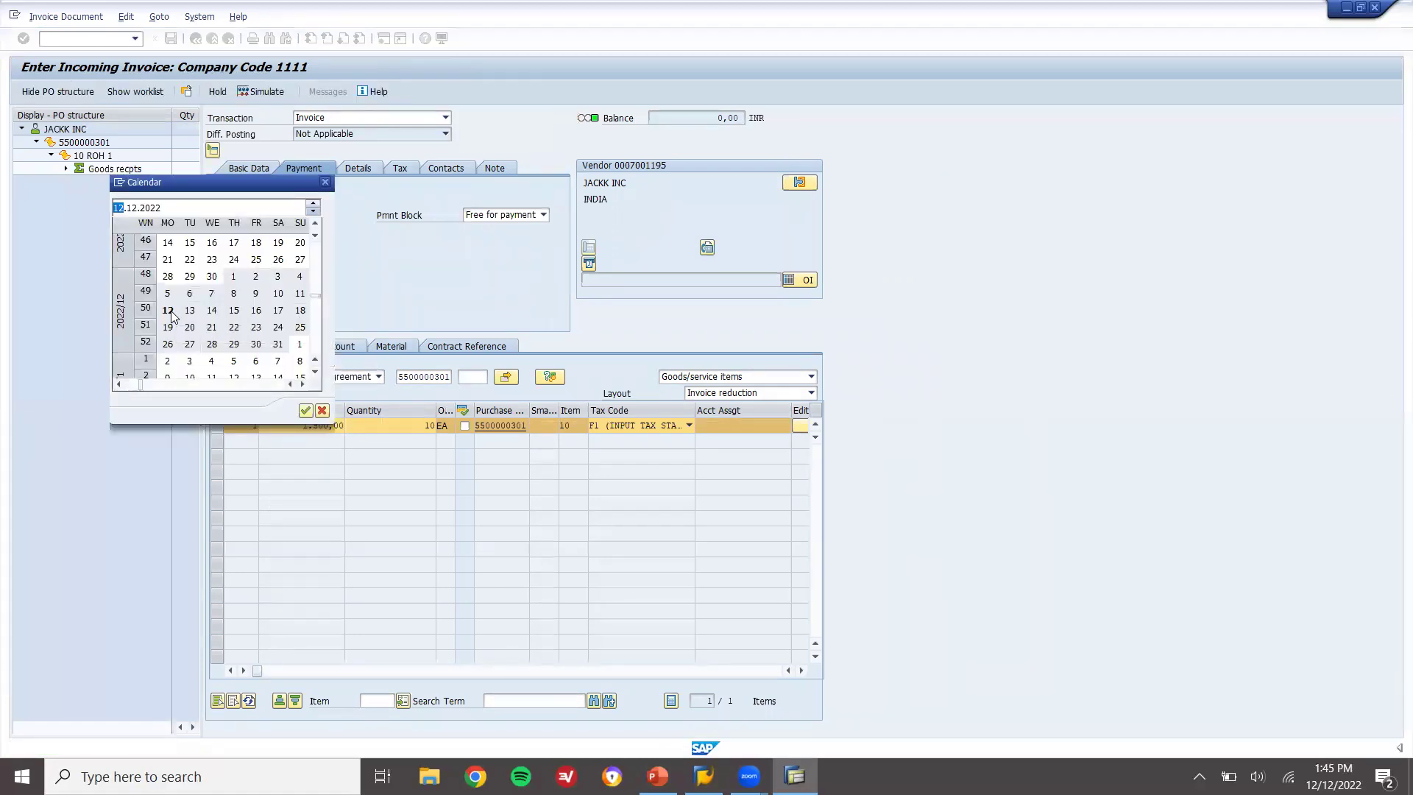
{"action": "double_click", "coordinate": [169, 310]}
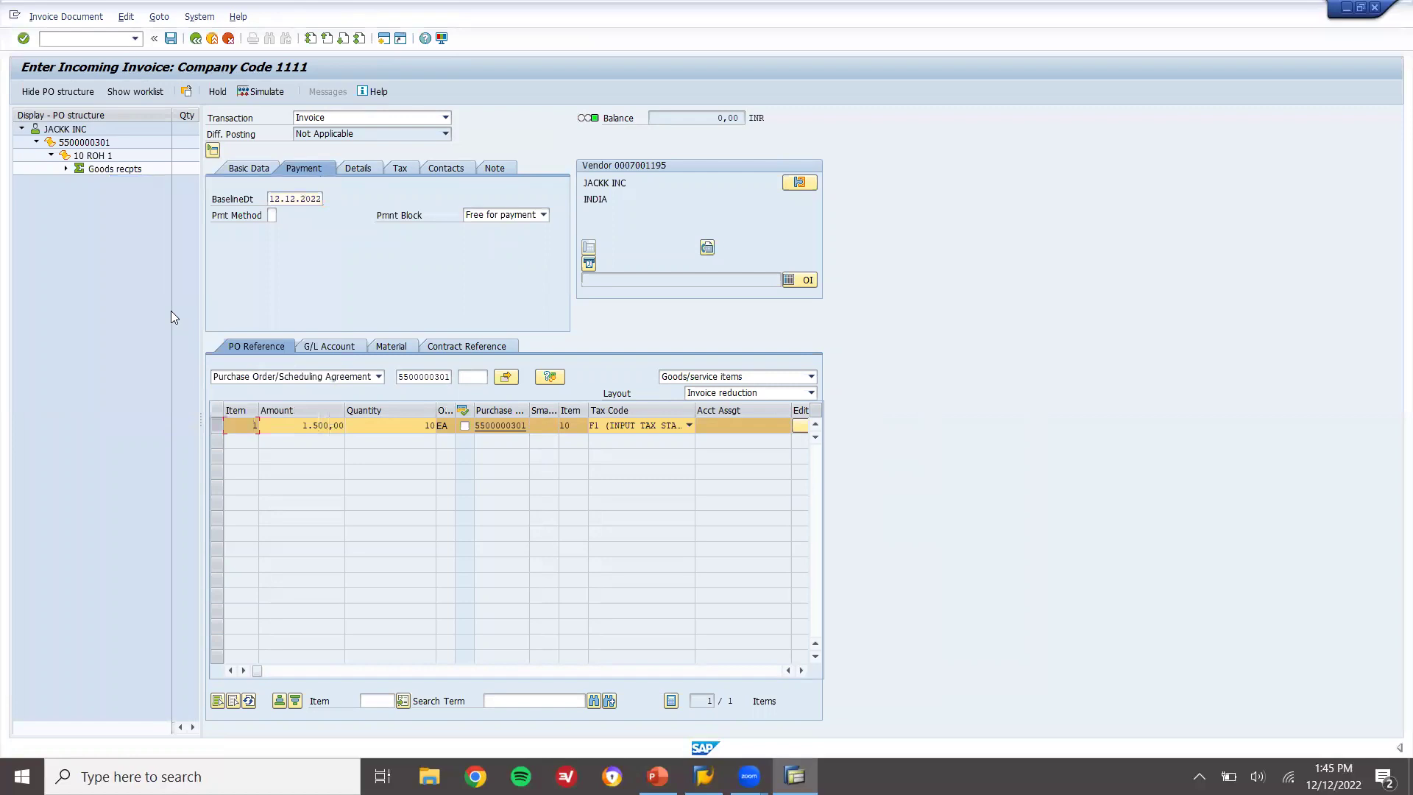
Simulate the invoice's accounting entries, balanced at 1.680,00, and post it.
{"action": "left_click", "coordinate": [247, 93]}
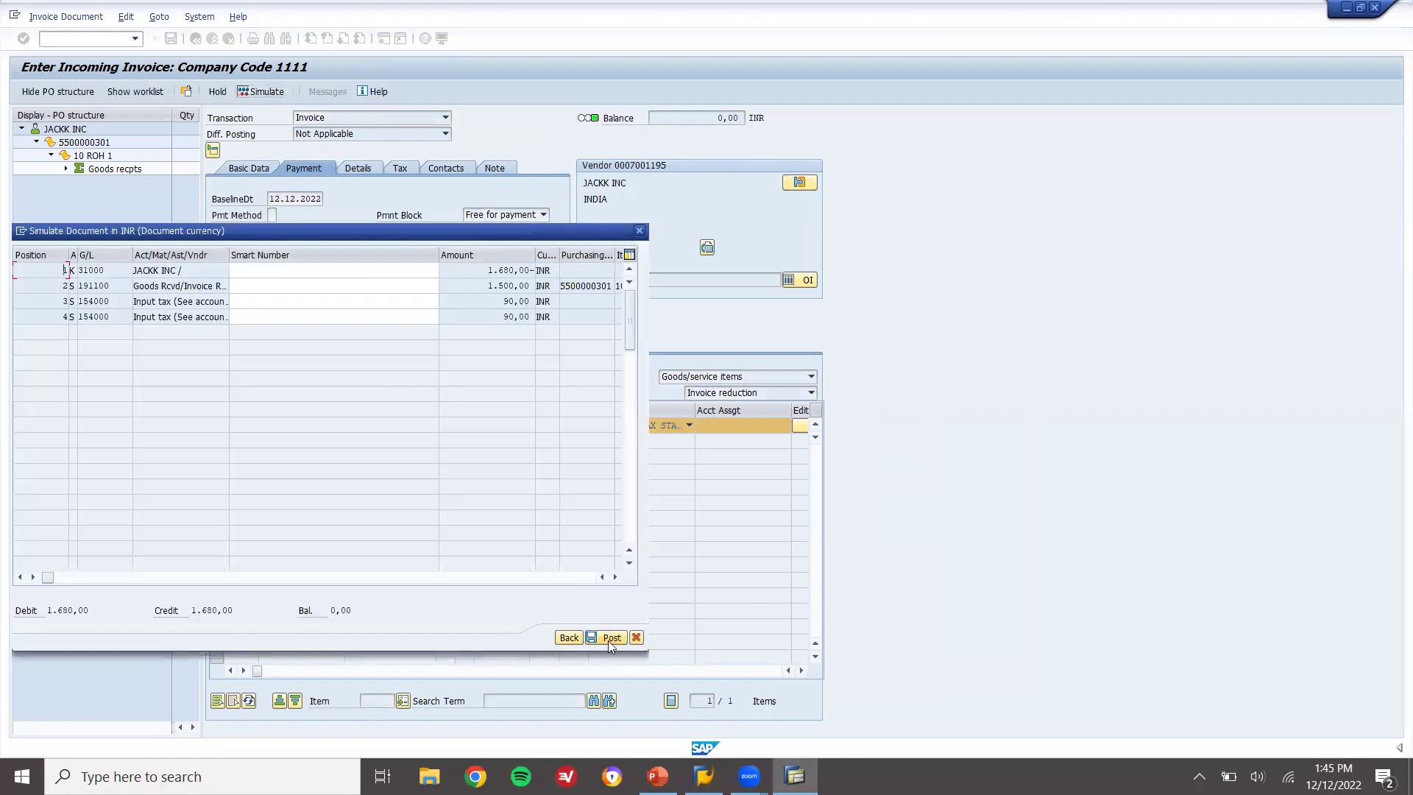
{"action": "left_click", "coordinate": [609, 641]}
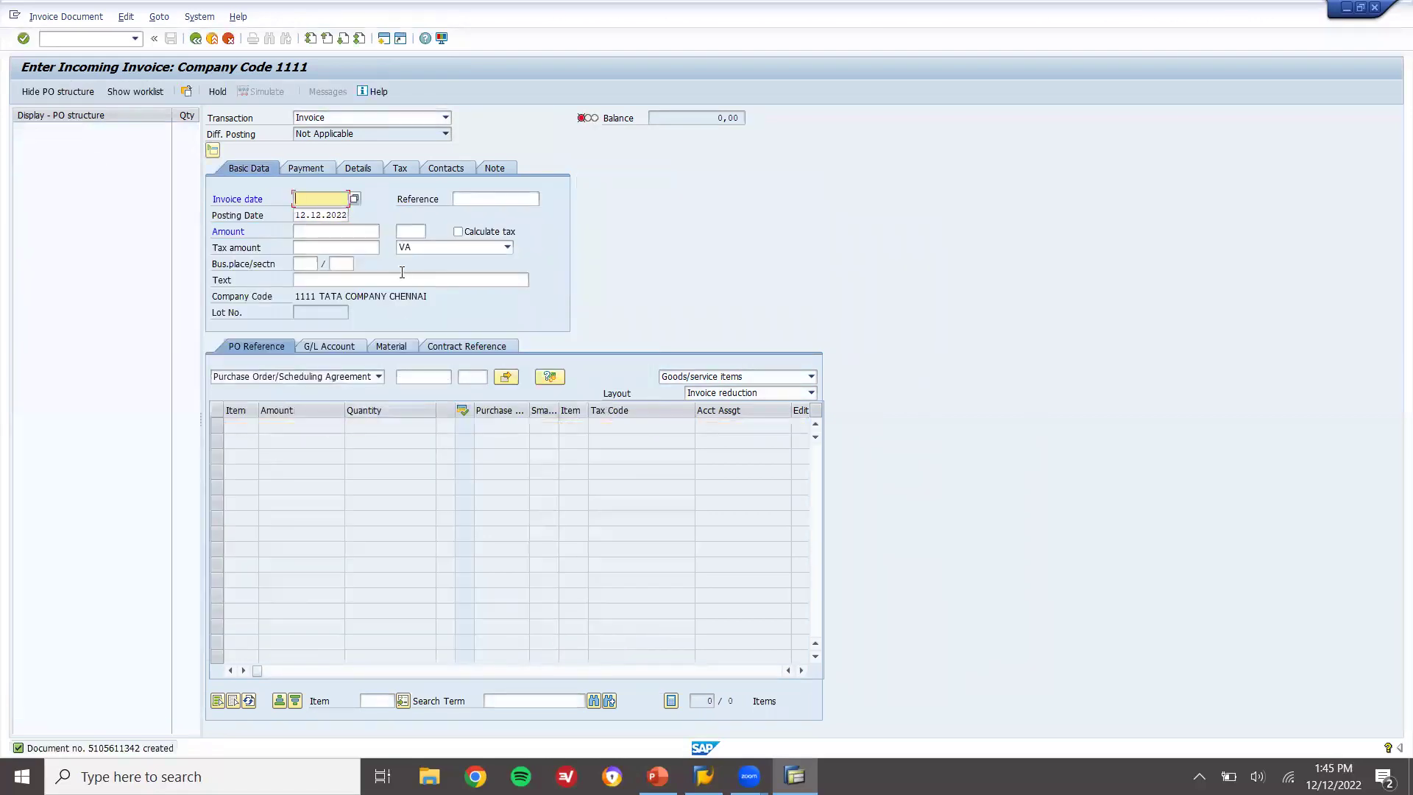
{"action": "left_click", "coordinate": [212, 39]}
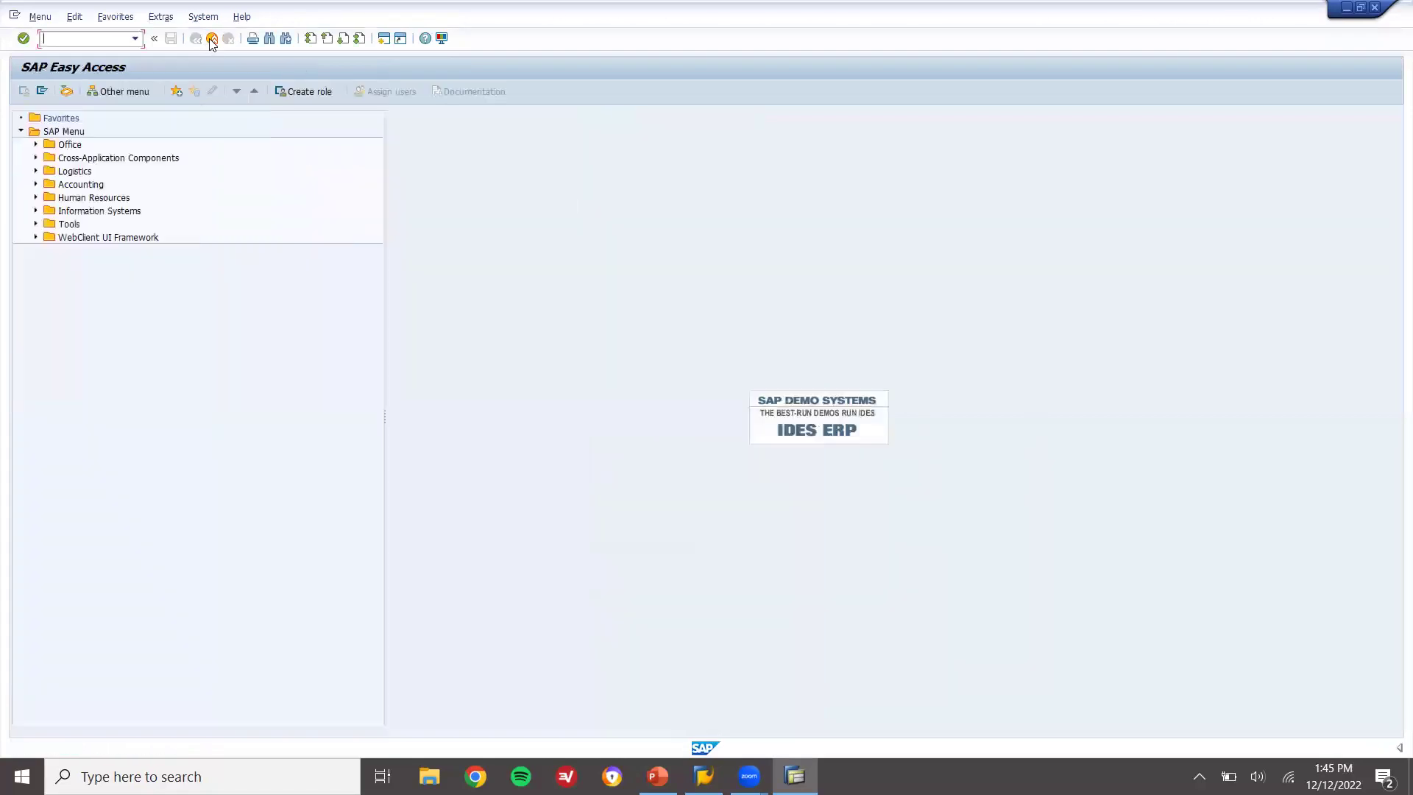